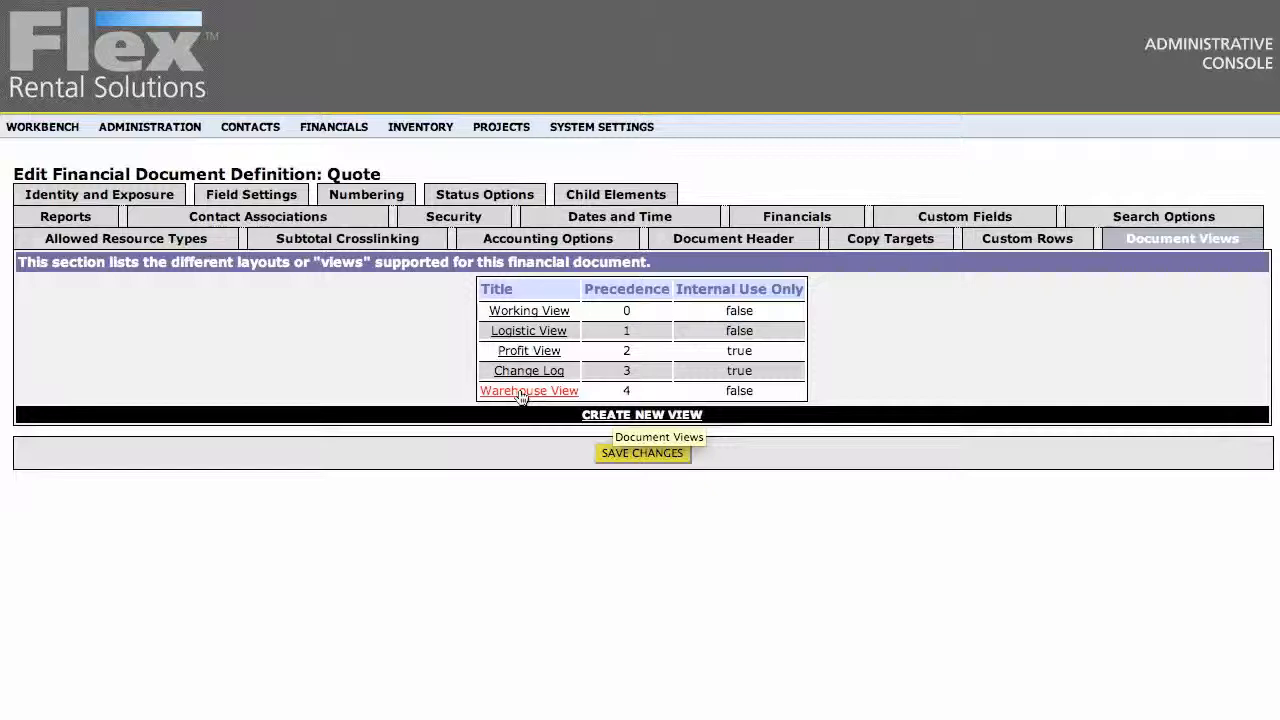
Open the Warehouse View definition of the Quote document and review its options and its header, detail and total blocks
click(519, 392)
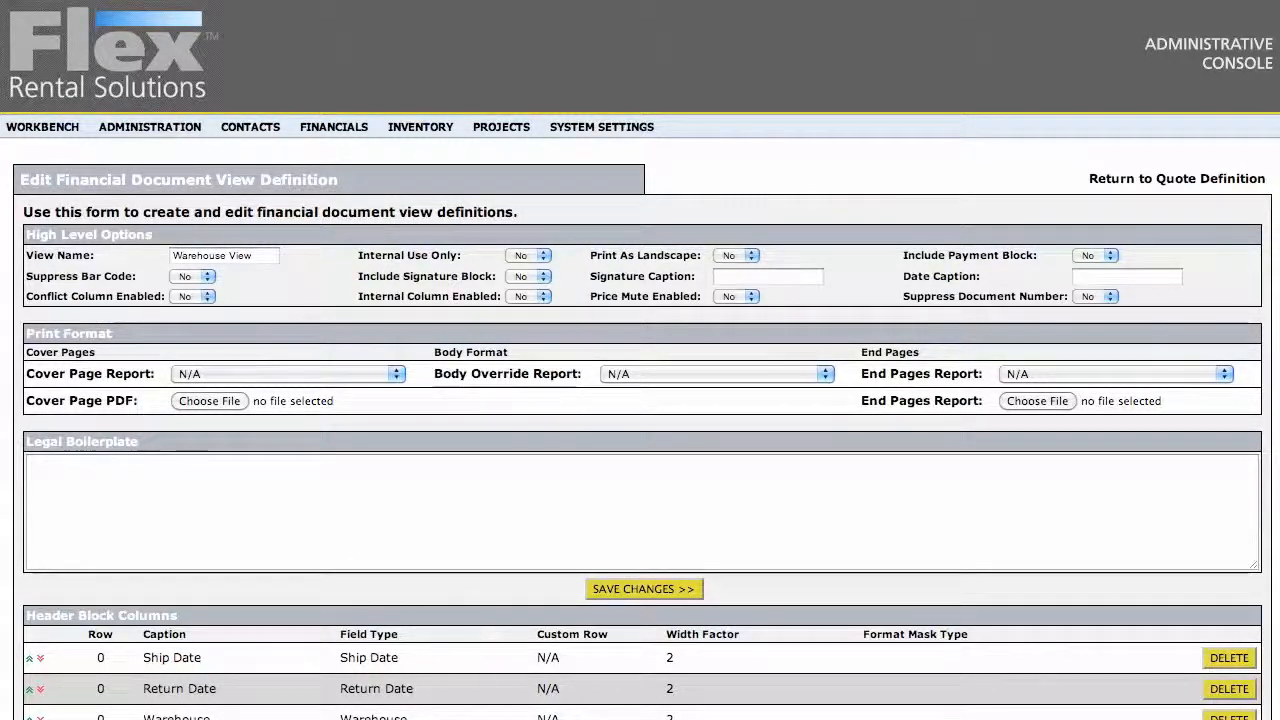
scroll(1012, 357, down, 3)
scroll(642, 360, down, 3)
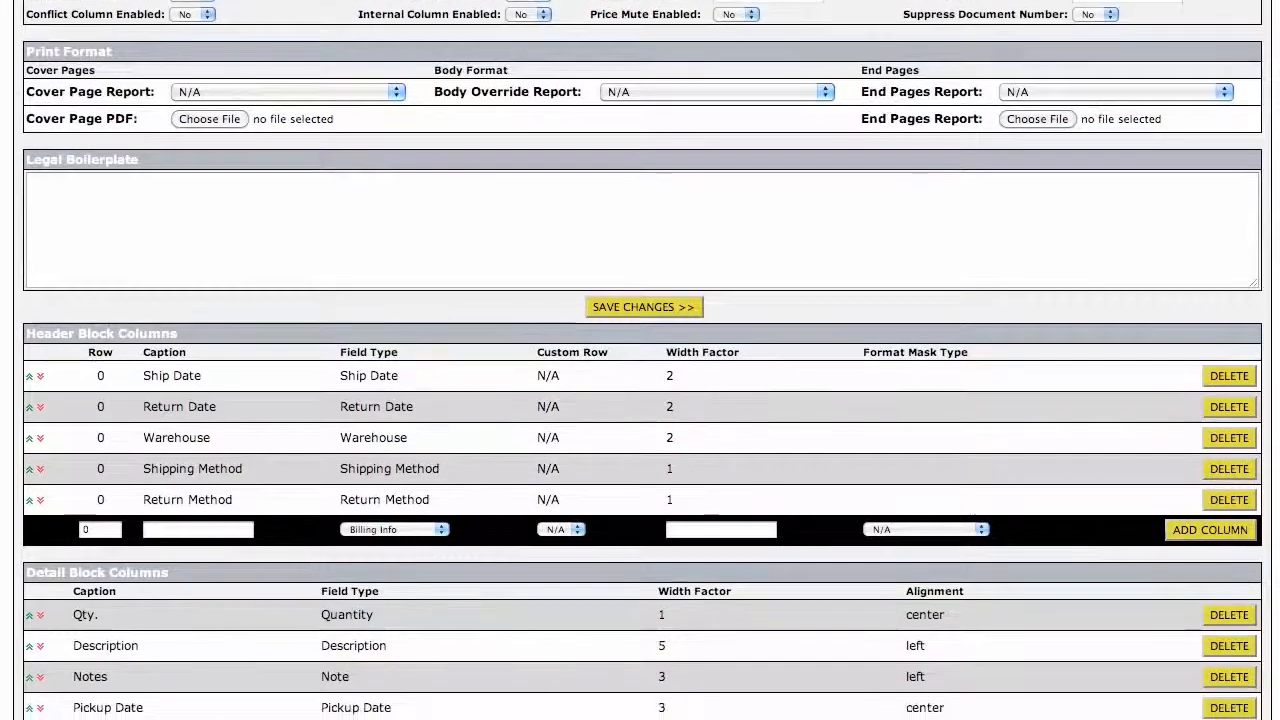
scroll(517, 303, up, 3)
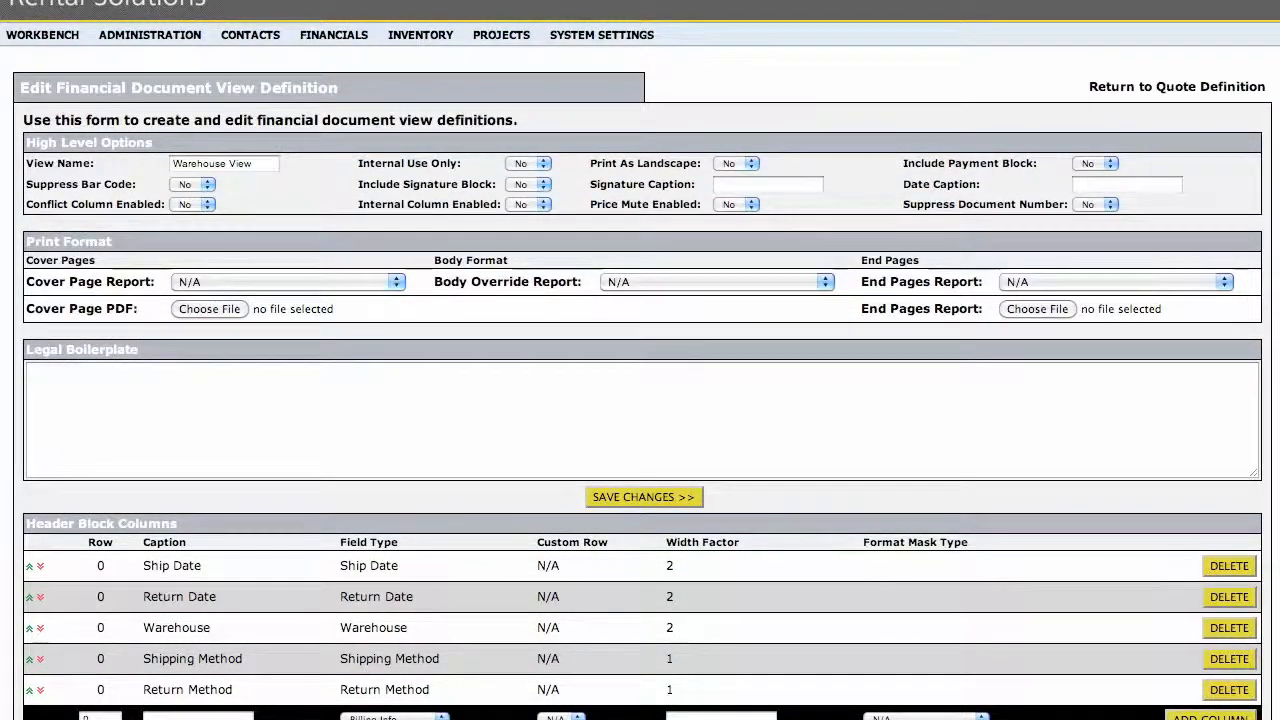
scroll(640, 360, down, 5)
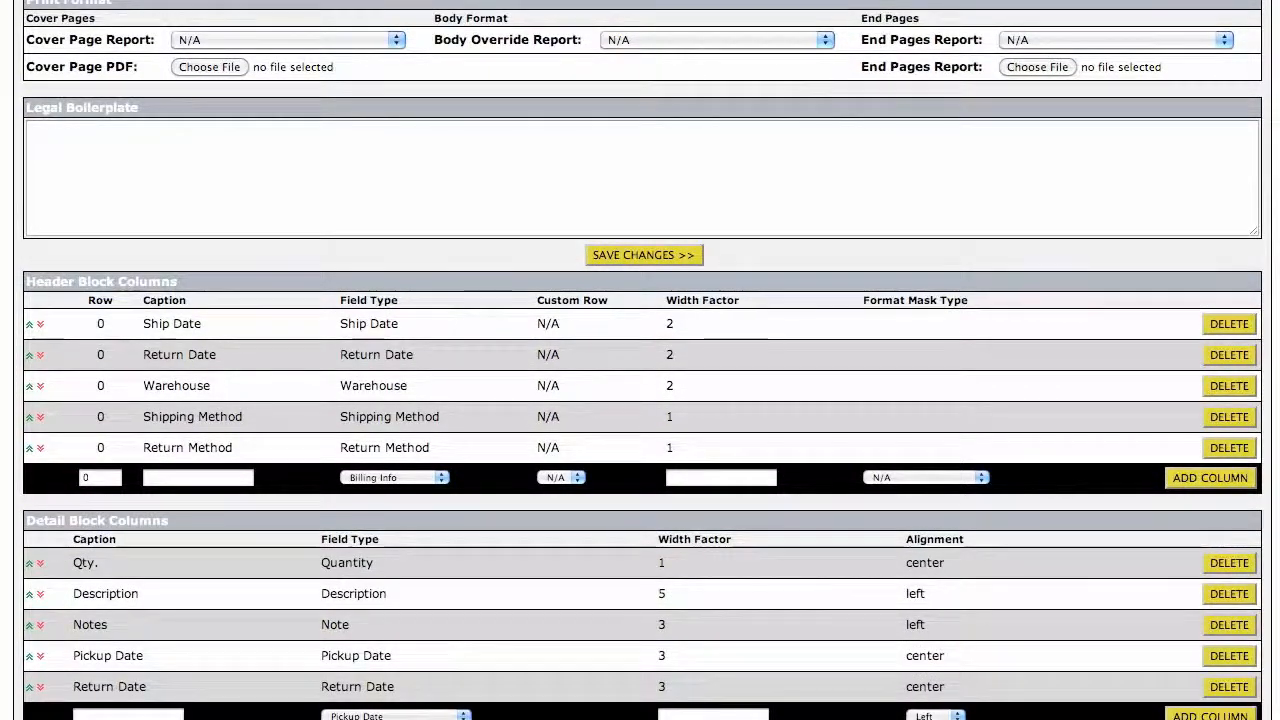
scroll(640, 360, down, 3)
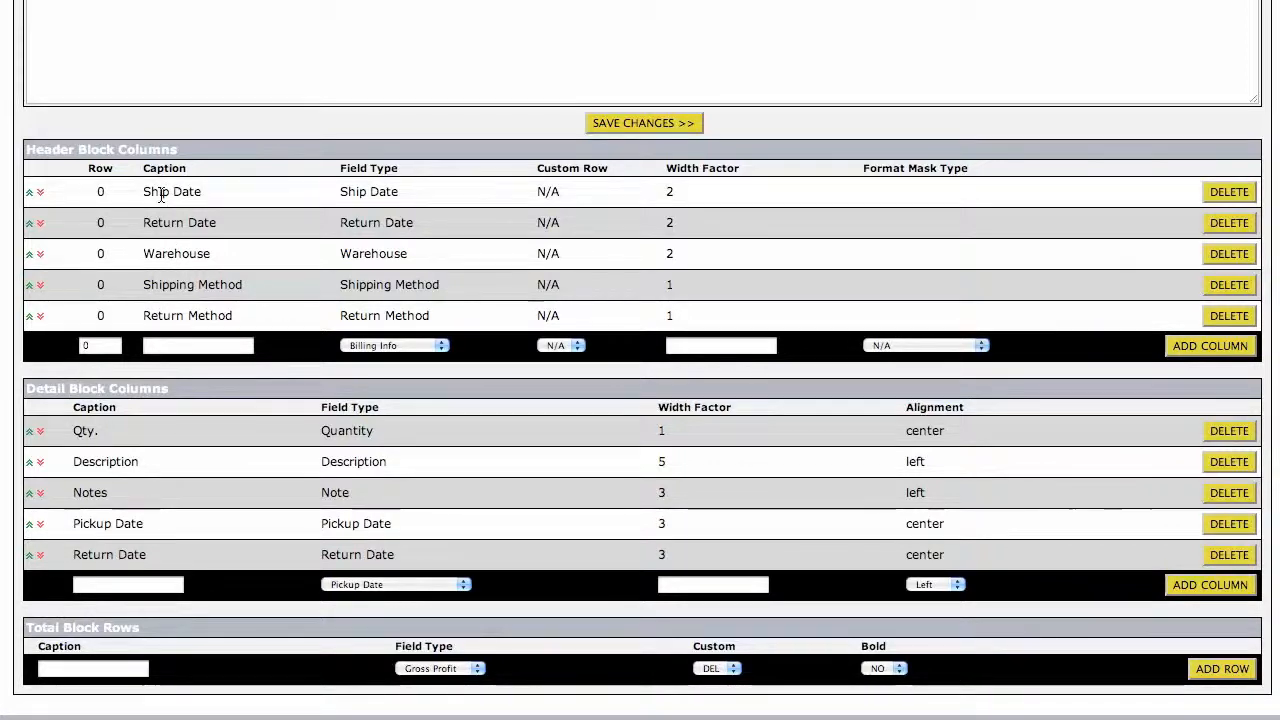
Fill in a new header block column with caption Ship Date, field type Ship Date and width factor 1, without adding it
click(193, 347)
text(Ship )
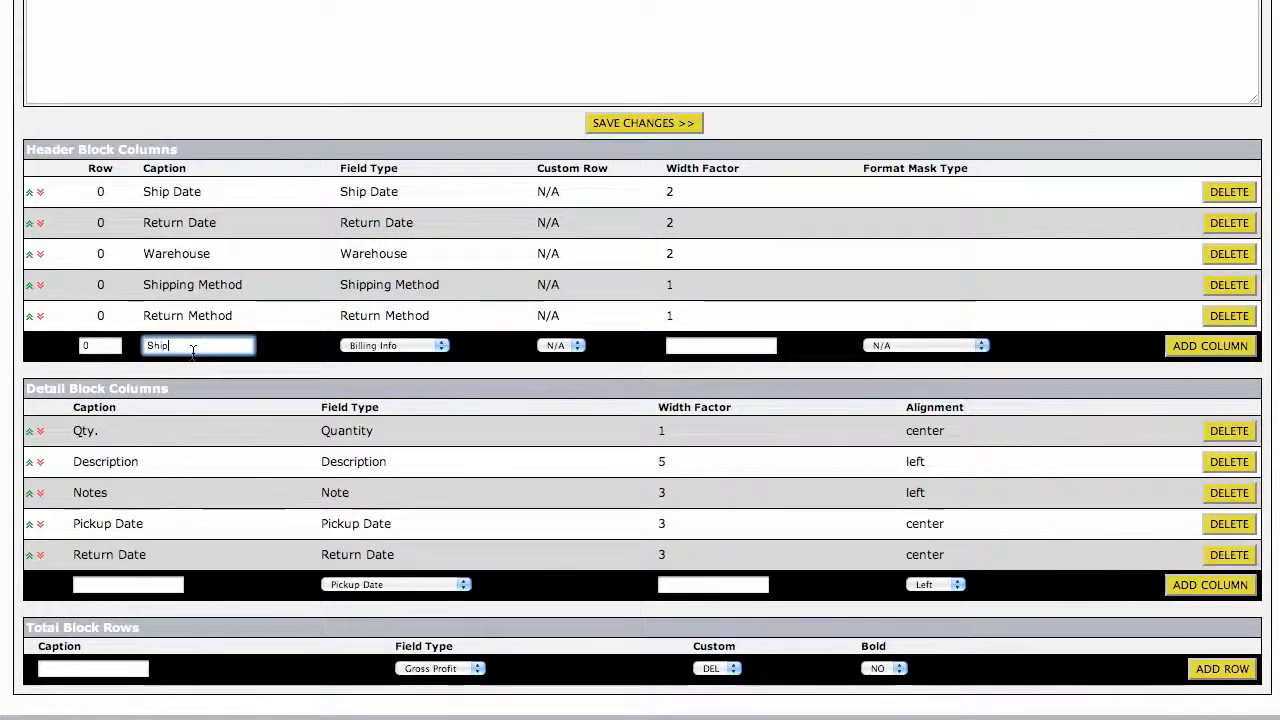
text(Date)
click(400, 345)
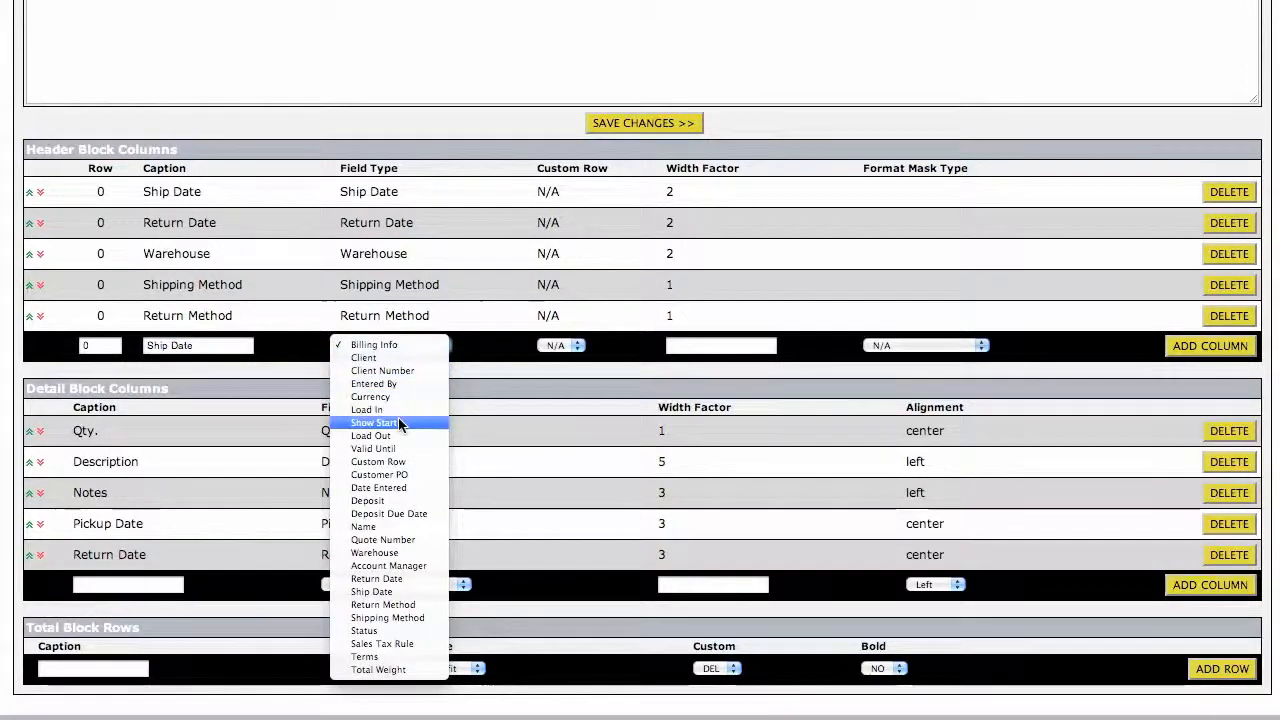
click(399, 591)
click(690, 344)
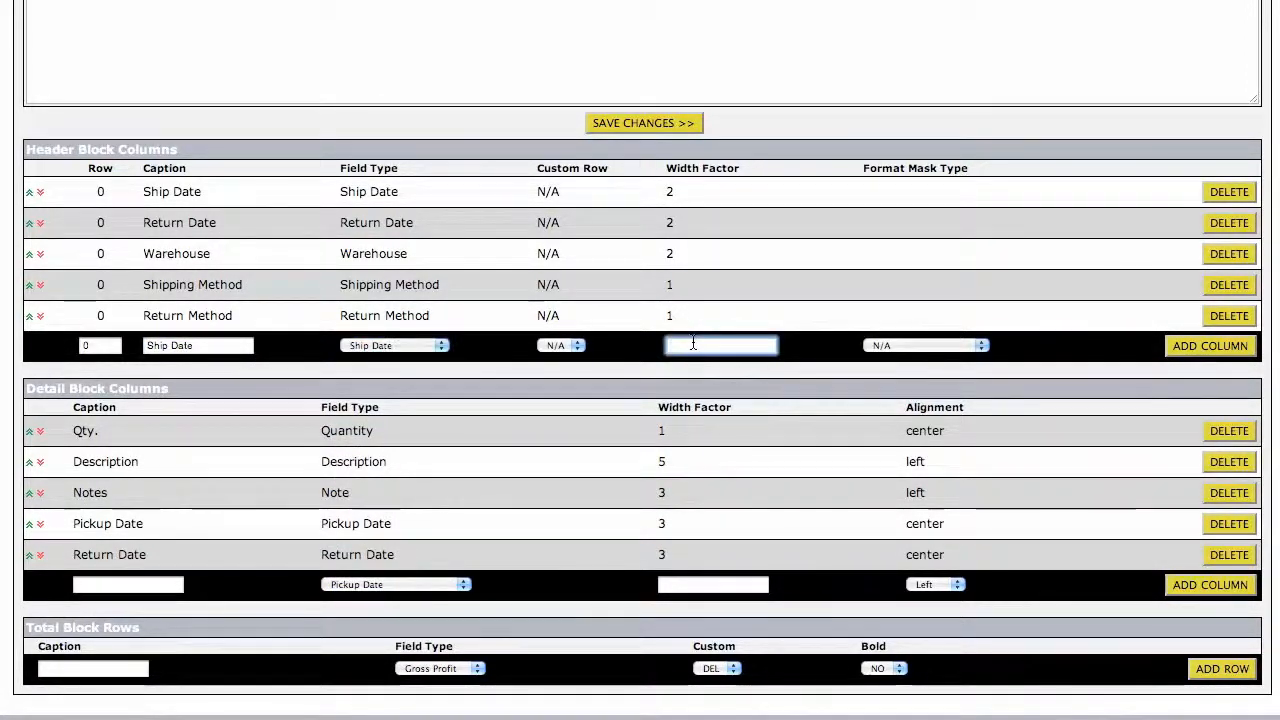
text(1)
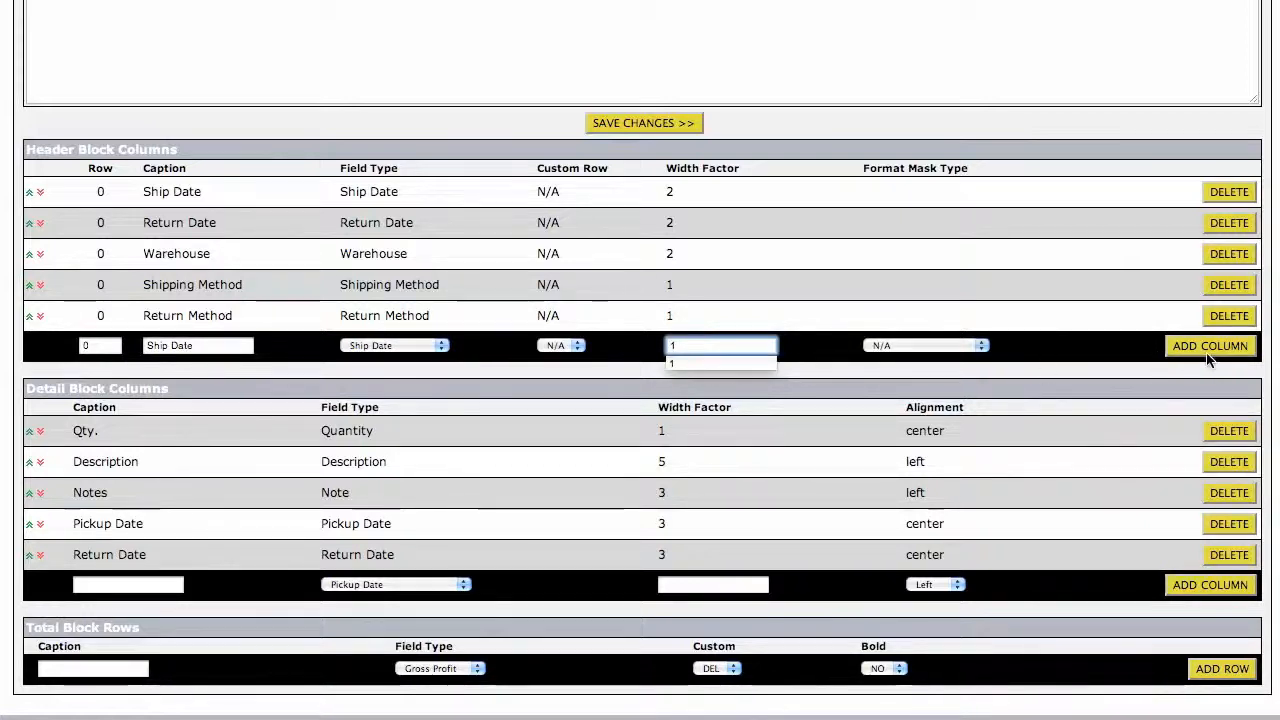
click(823, 266)
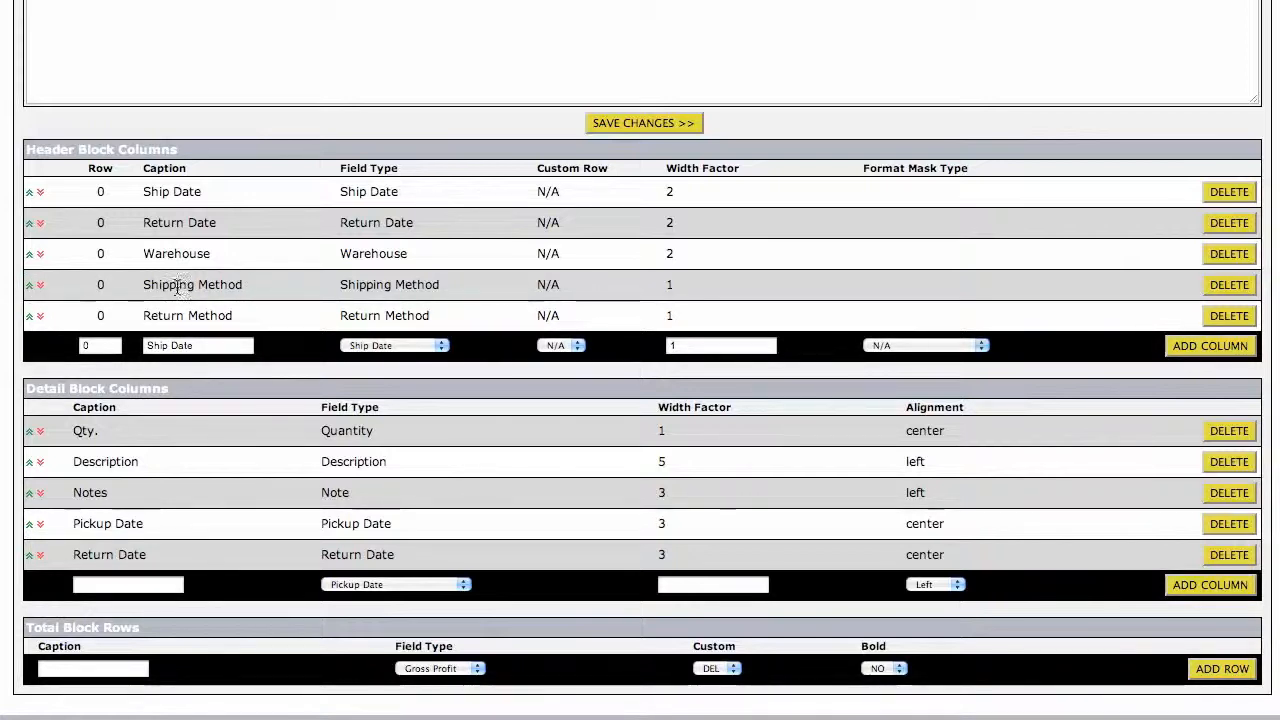
Fill in a new detail block column with caption Qty., field type Quantity and center alignment, without adding it
scroll(107, 347, up, 1)
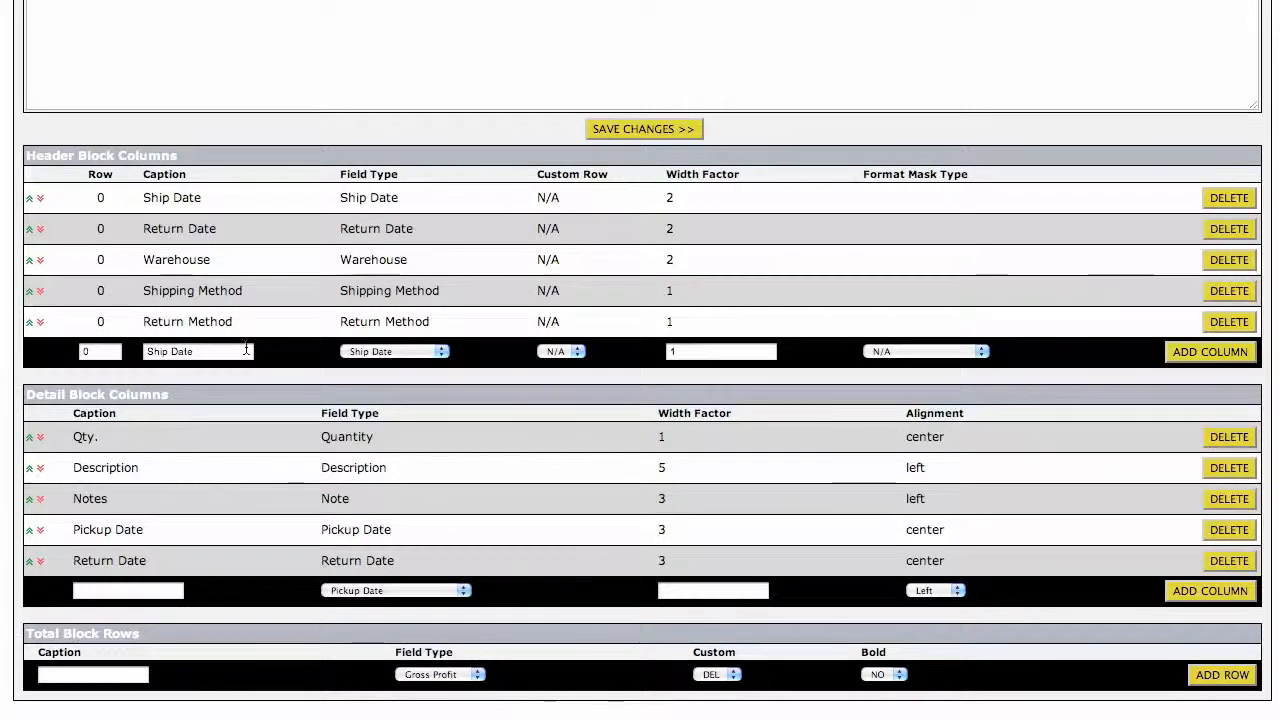
scroll(270, 362, down, 1)
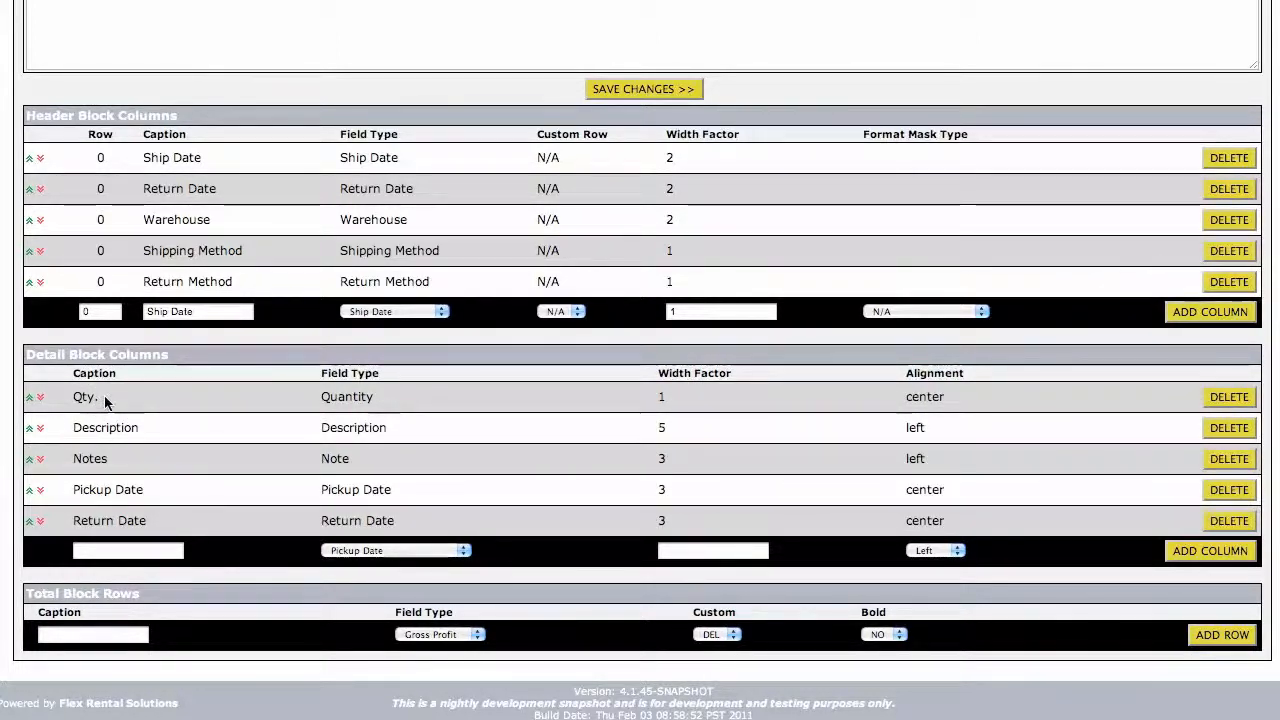
click(113, 552)
text(Qty.)
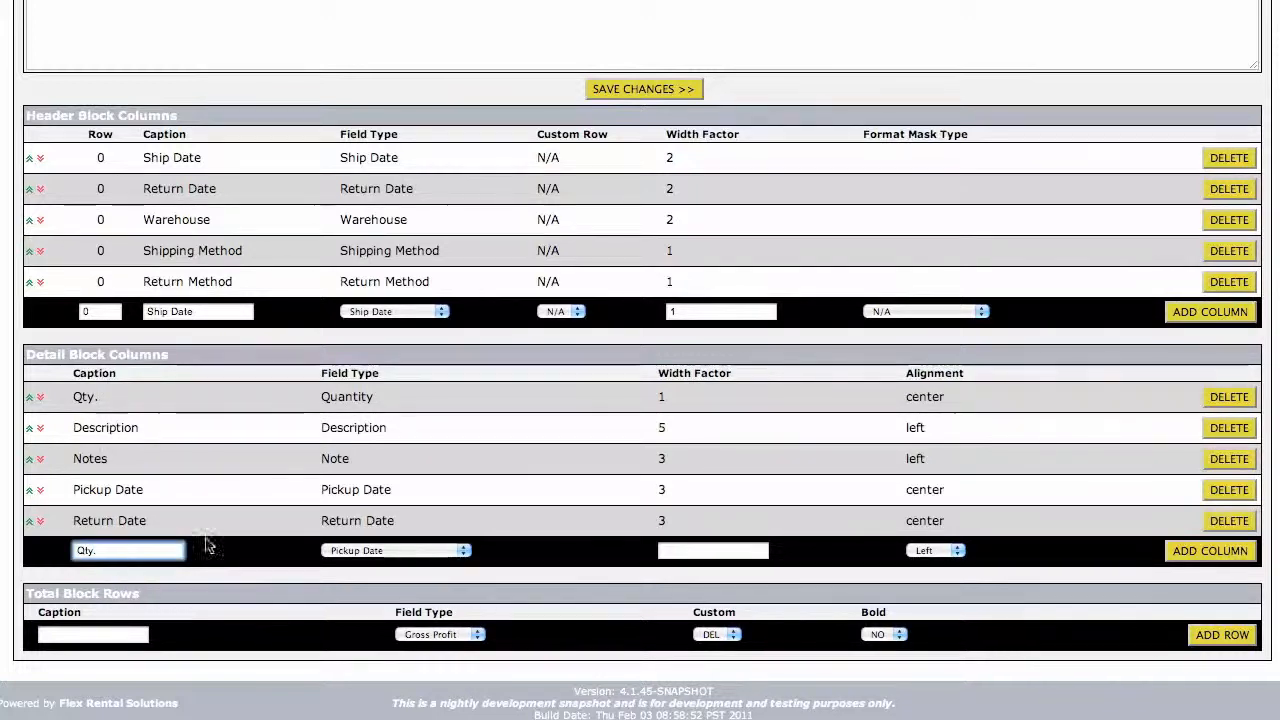
click(390, 550)
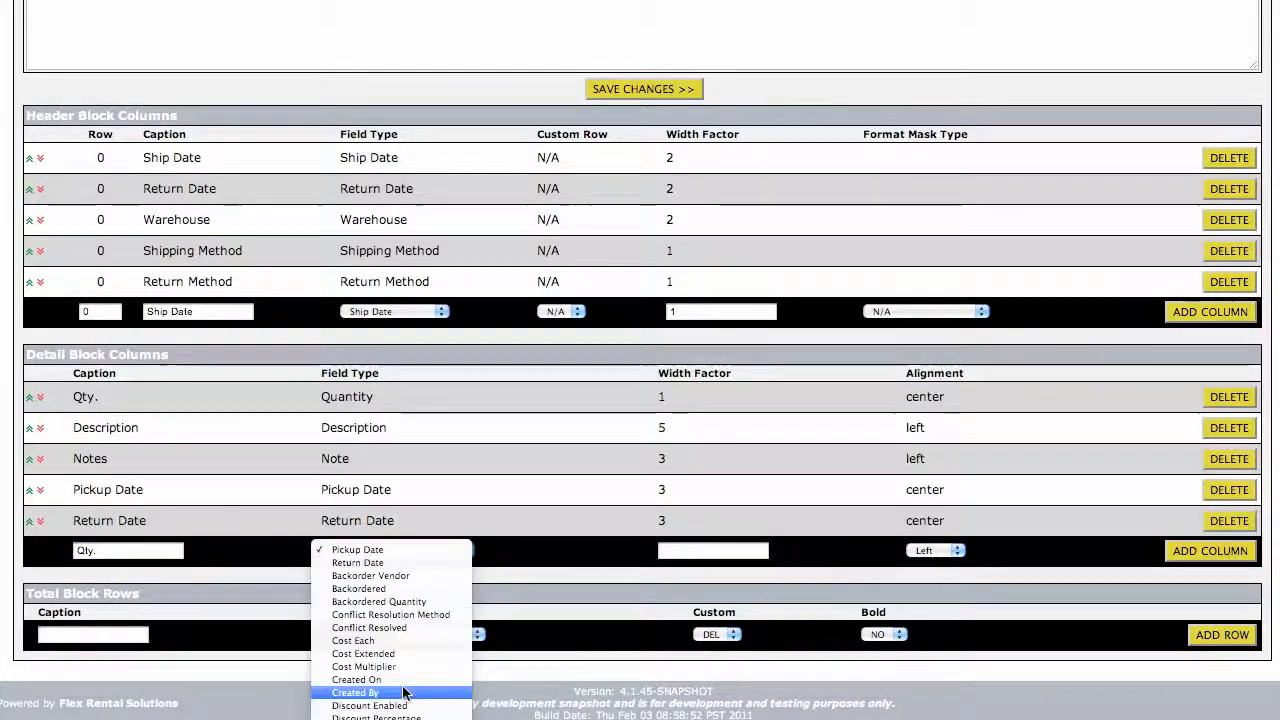
click(360, 719)
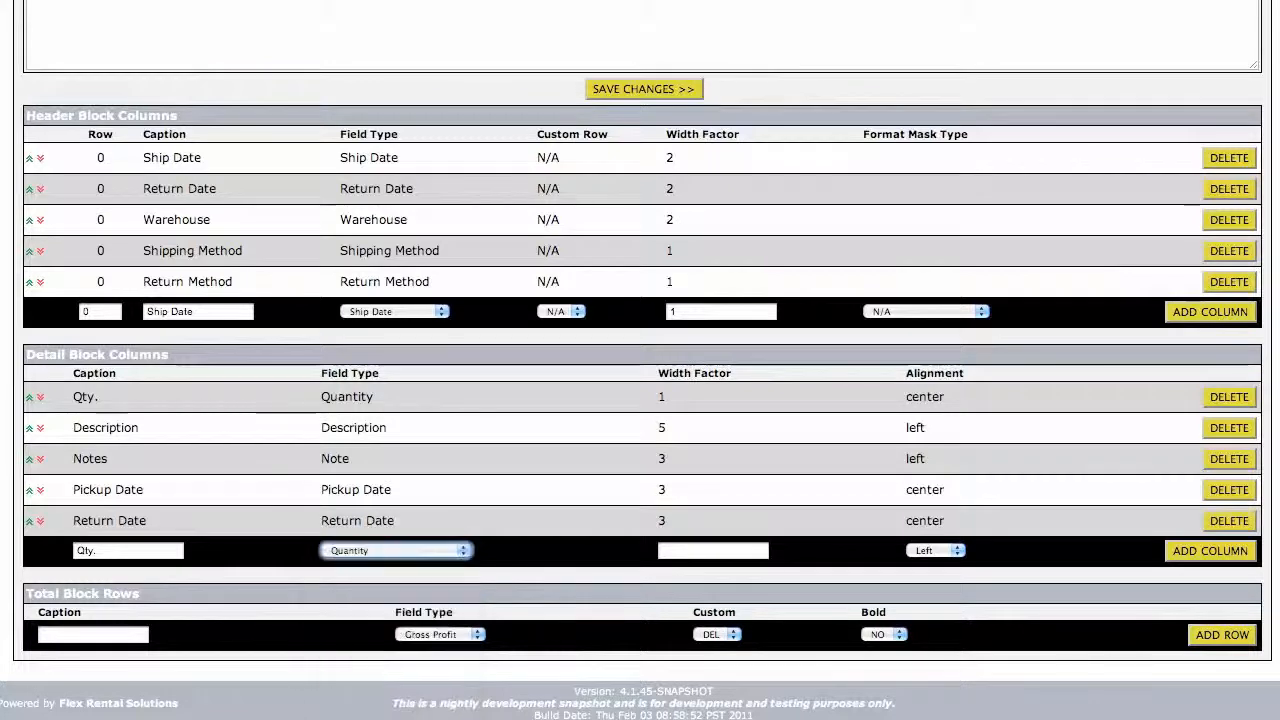
click(688, 552)
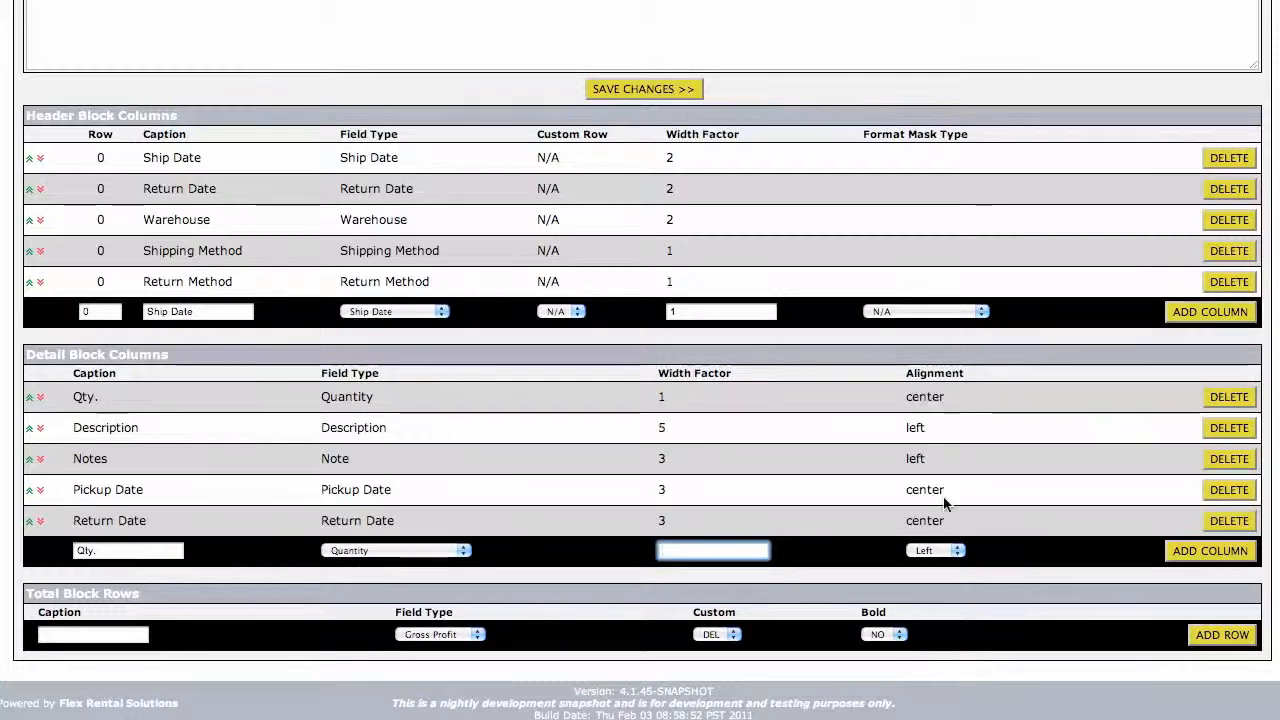
click(945, 552)
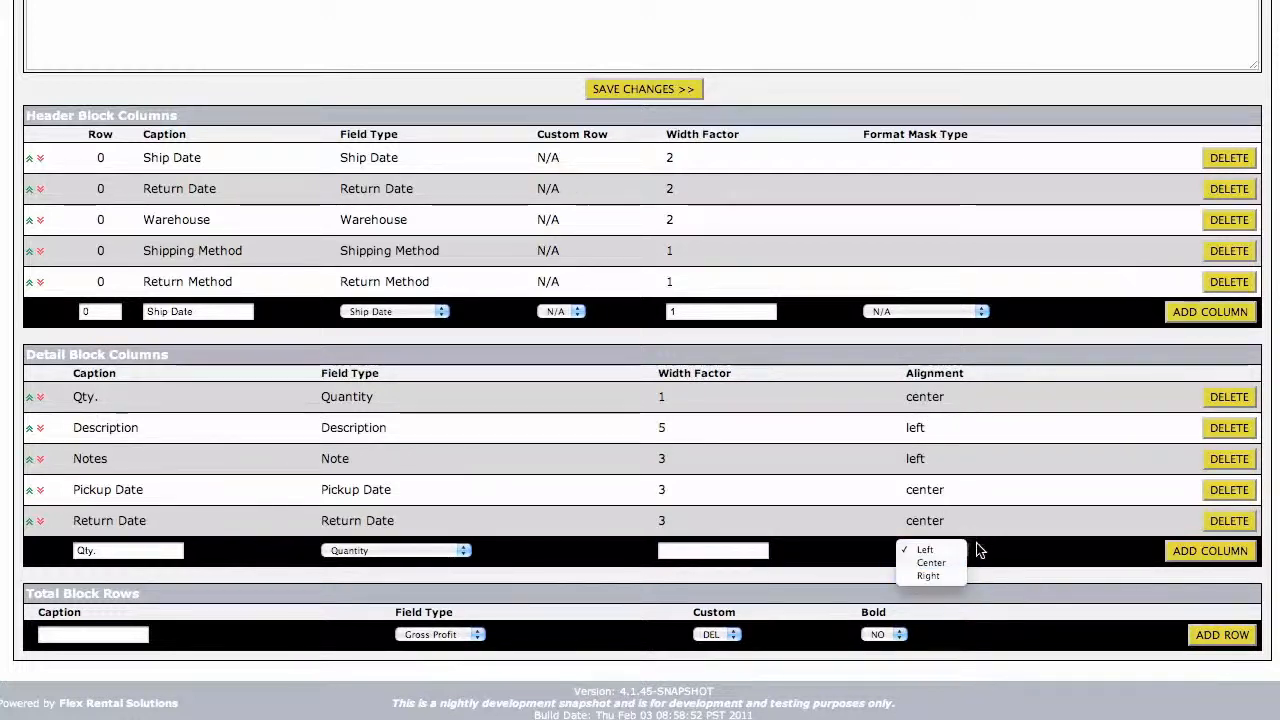
click(952, 562)
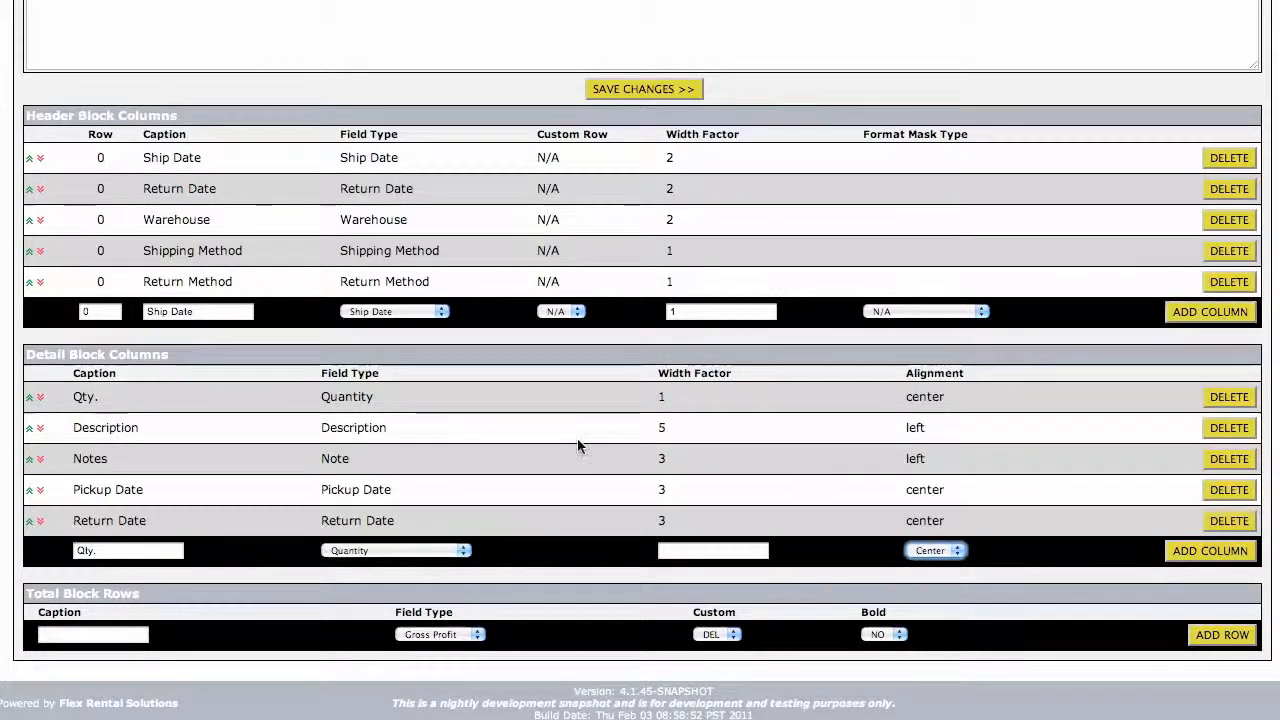
click(540, 436)
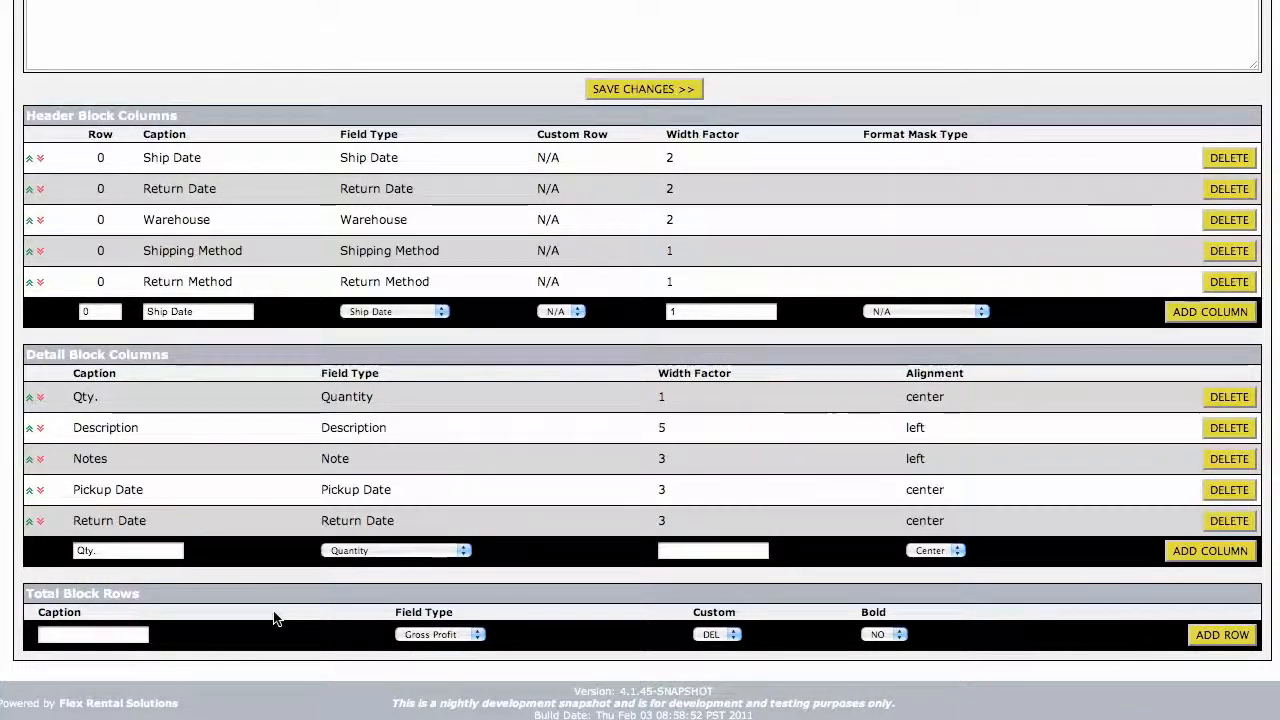
Switch to the Workbench, open the Test quote starting 2/10/2011 from the day book and show its Warehouse View
scroll(275, 618, up, 3)
scroll(275, 618, up, 2)
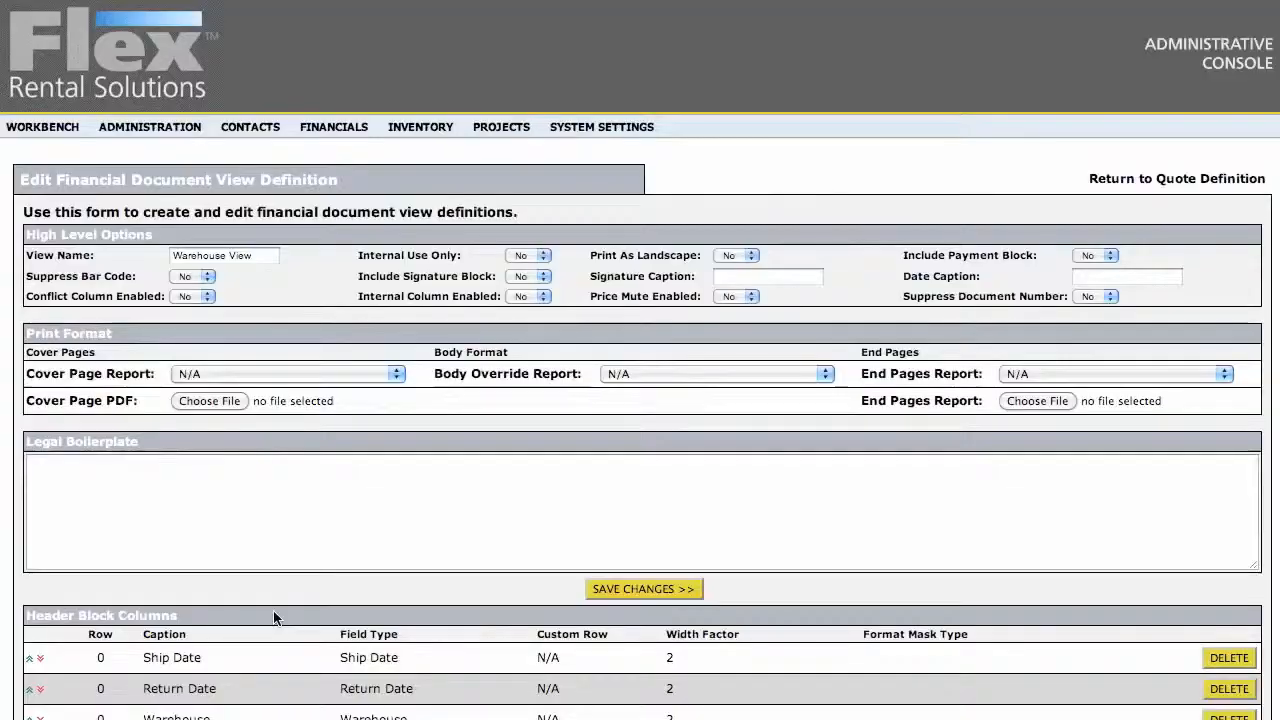
click(45, 128)
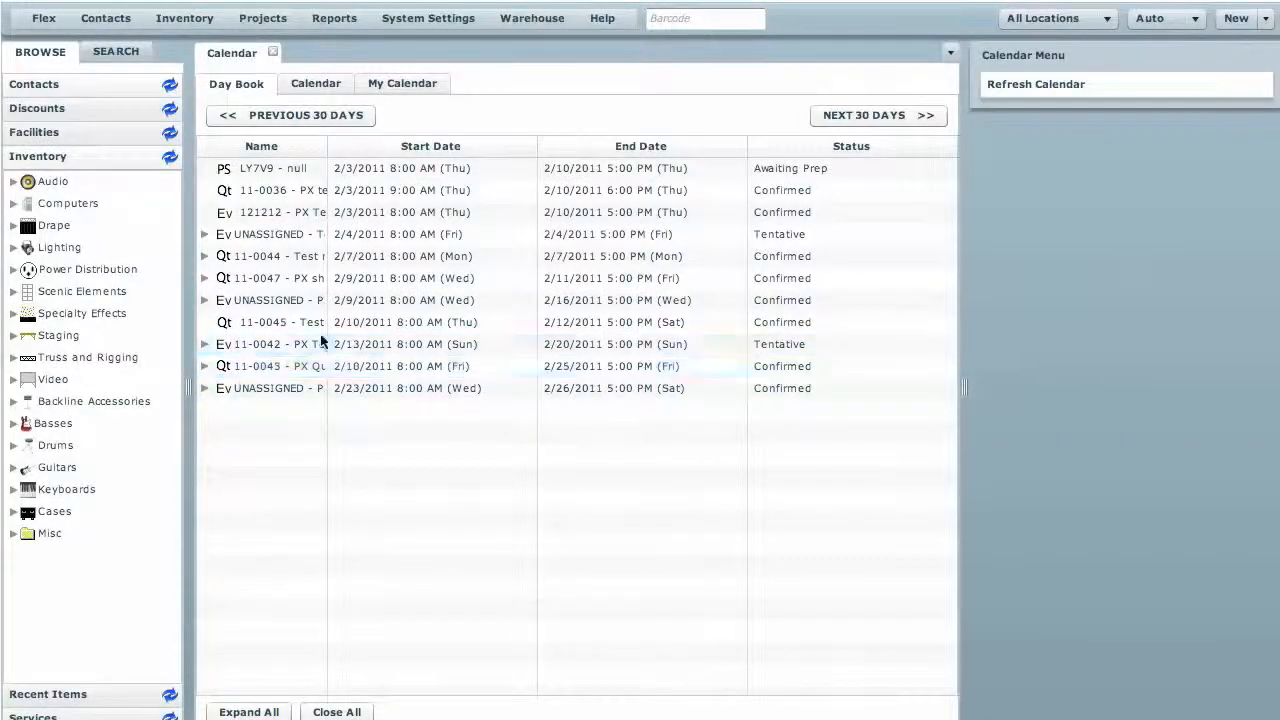
double_click(278, 324)
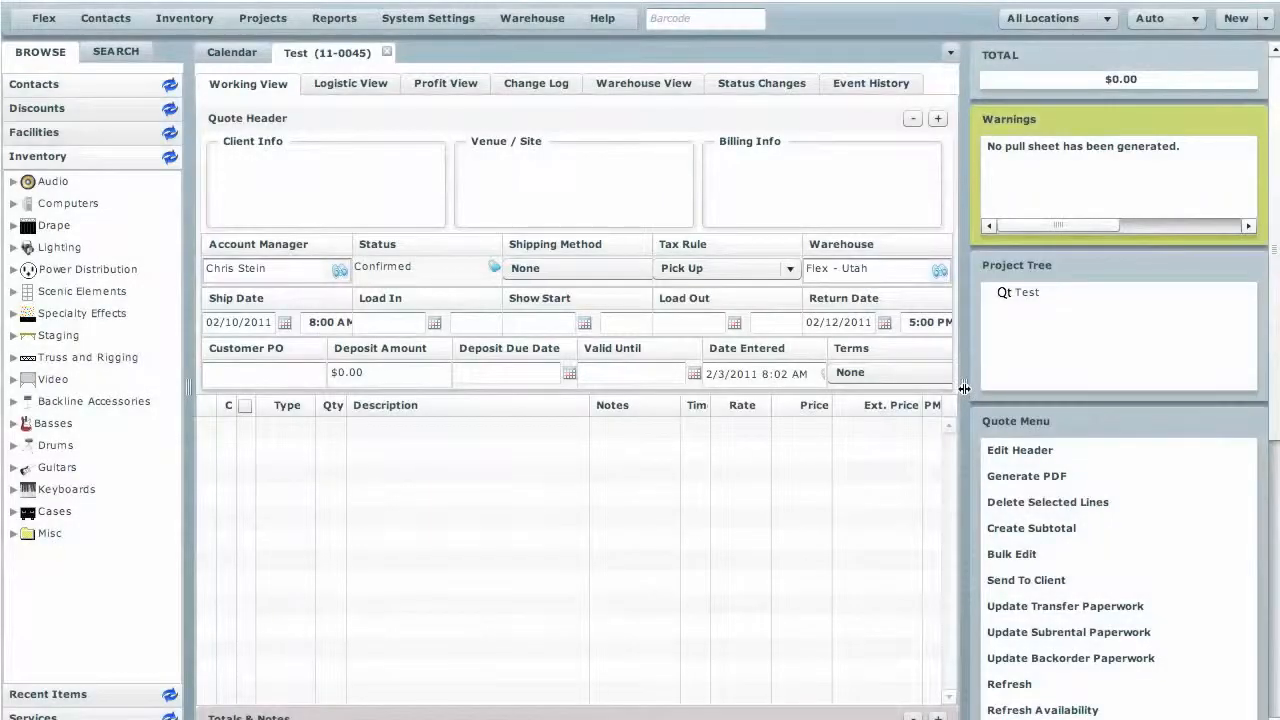
drag(963, 388, 1055, 388)
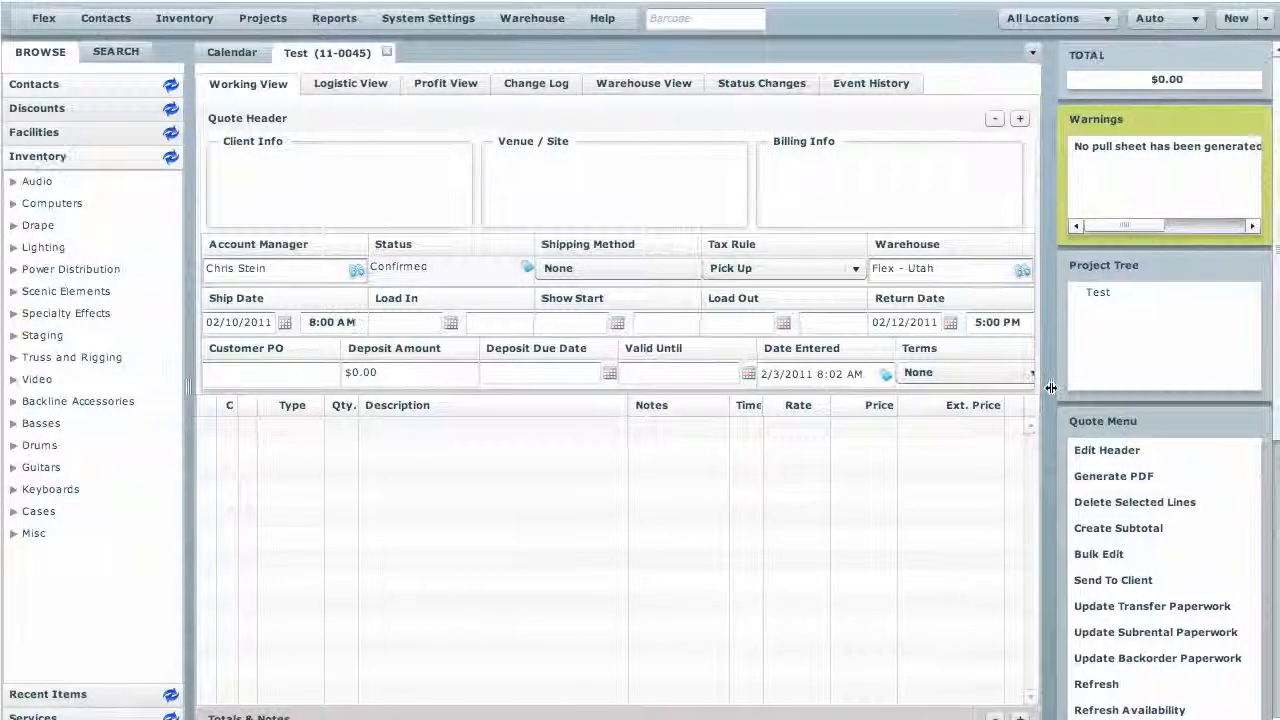
click(669, 85)
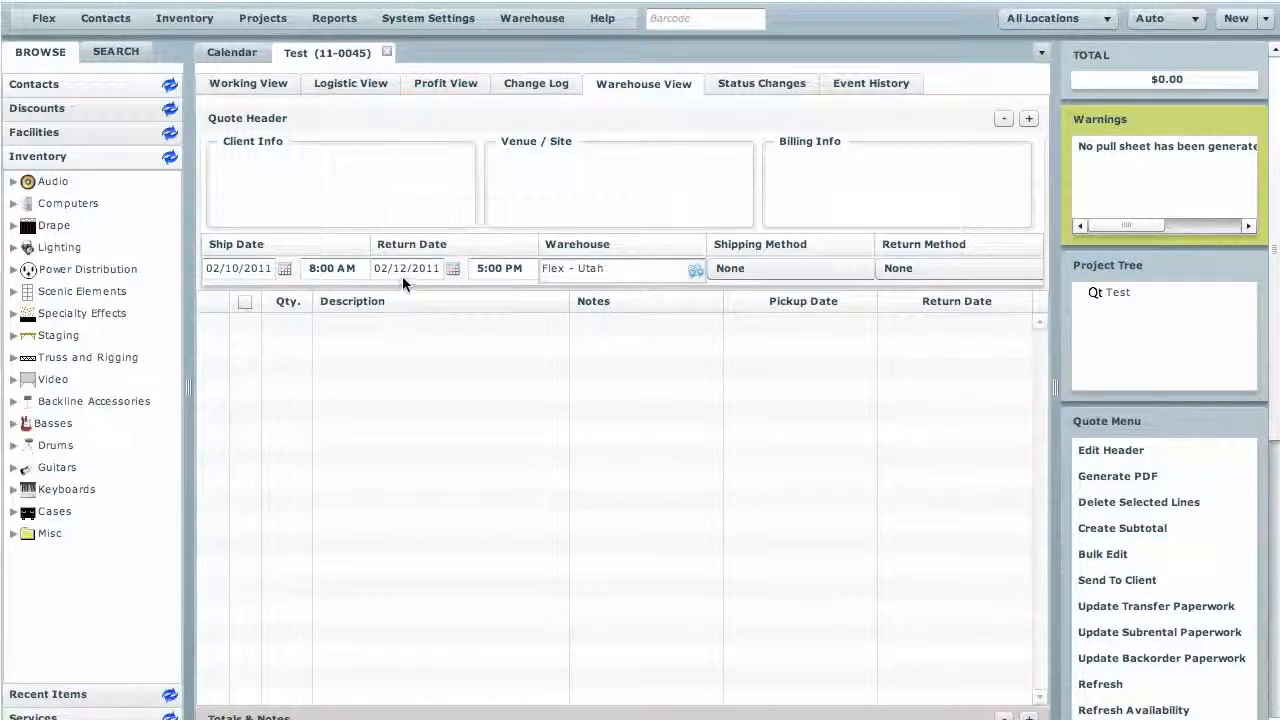
Add the M7CL-48 Ch. mixer from the Audio inventory to the quote, declining the suggested snake accessory
click(14, 181)
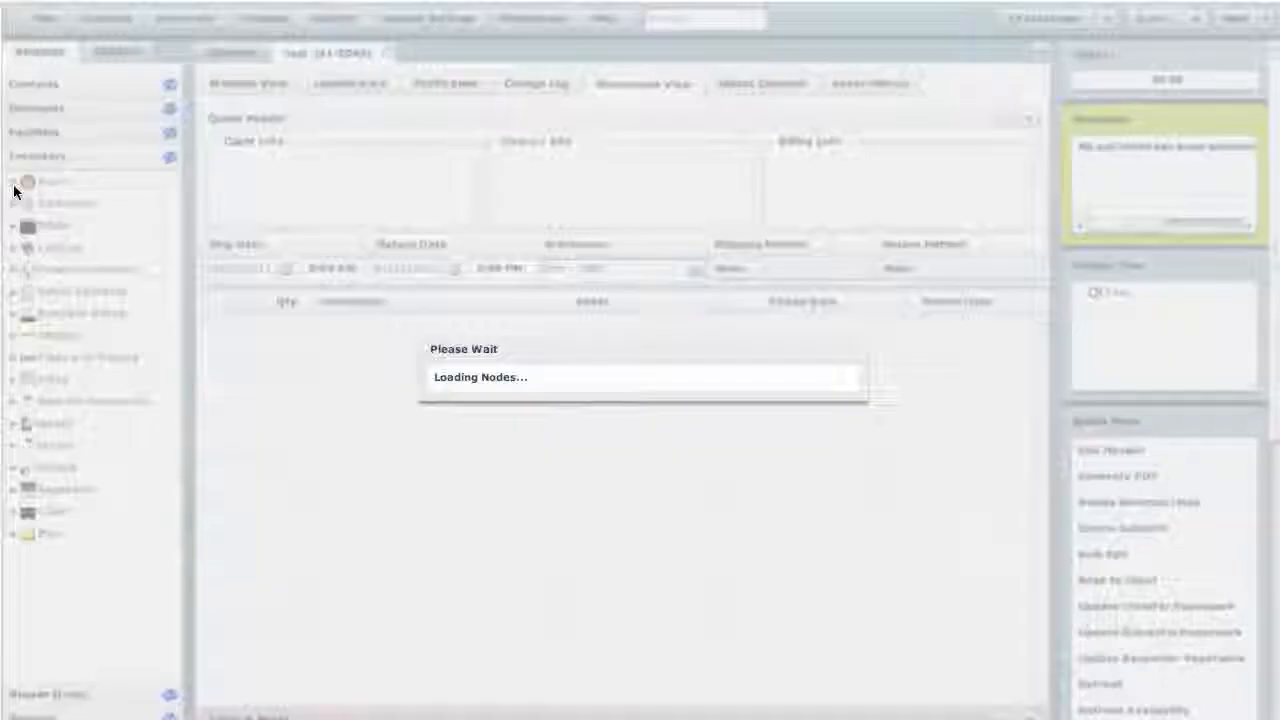
click(30, 248)
drag(84, 297, 272, 342)
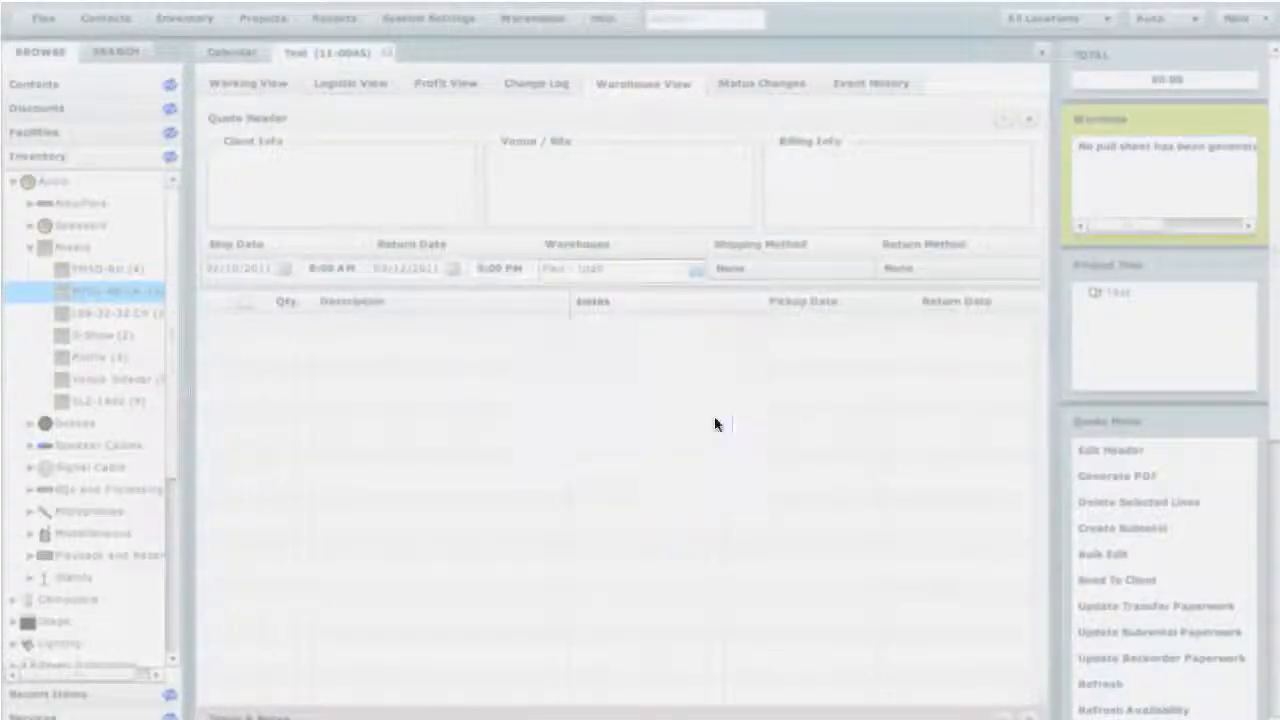
click(706, 422)
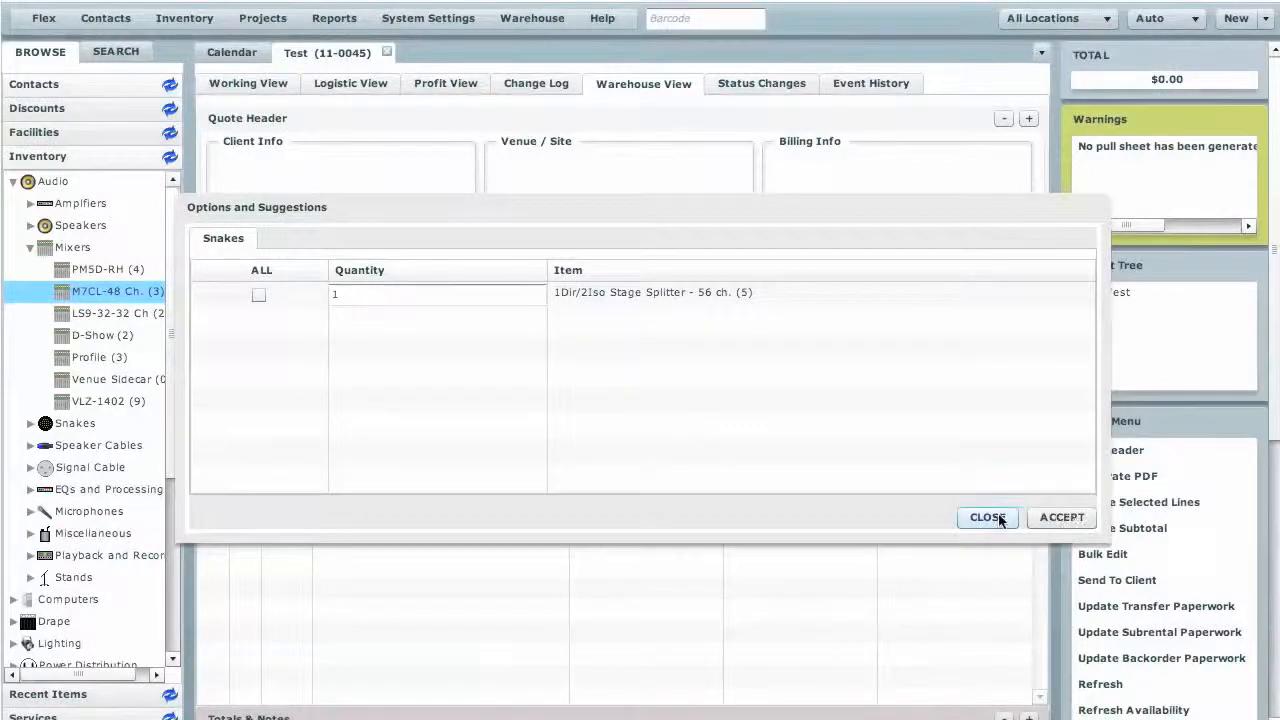
click(987, 517)
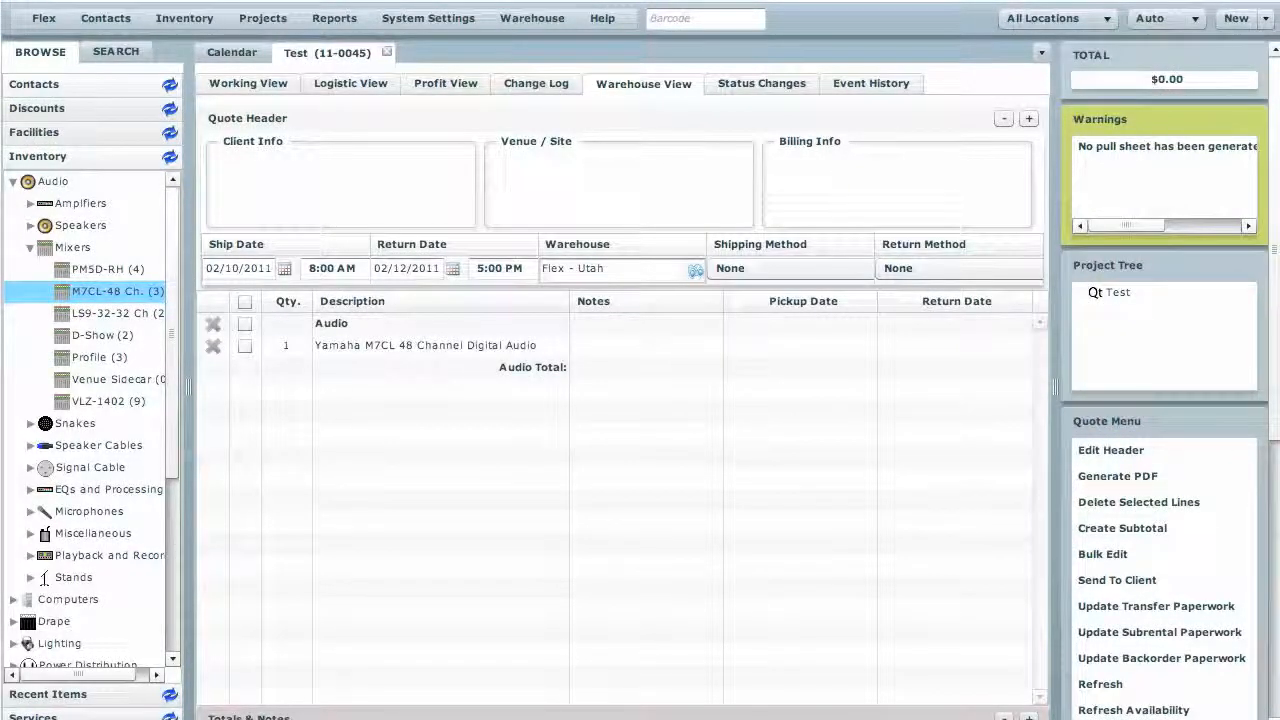
Check the availability schedule of the M7CL-48 Ch. mixer for February 2011 and return to the quote
right_click(115, 290)
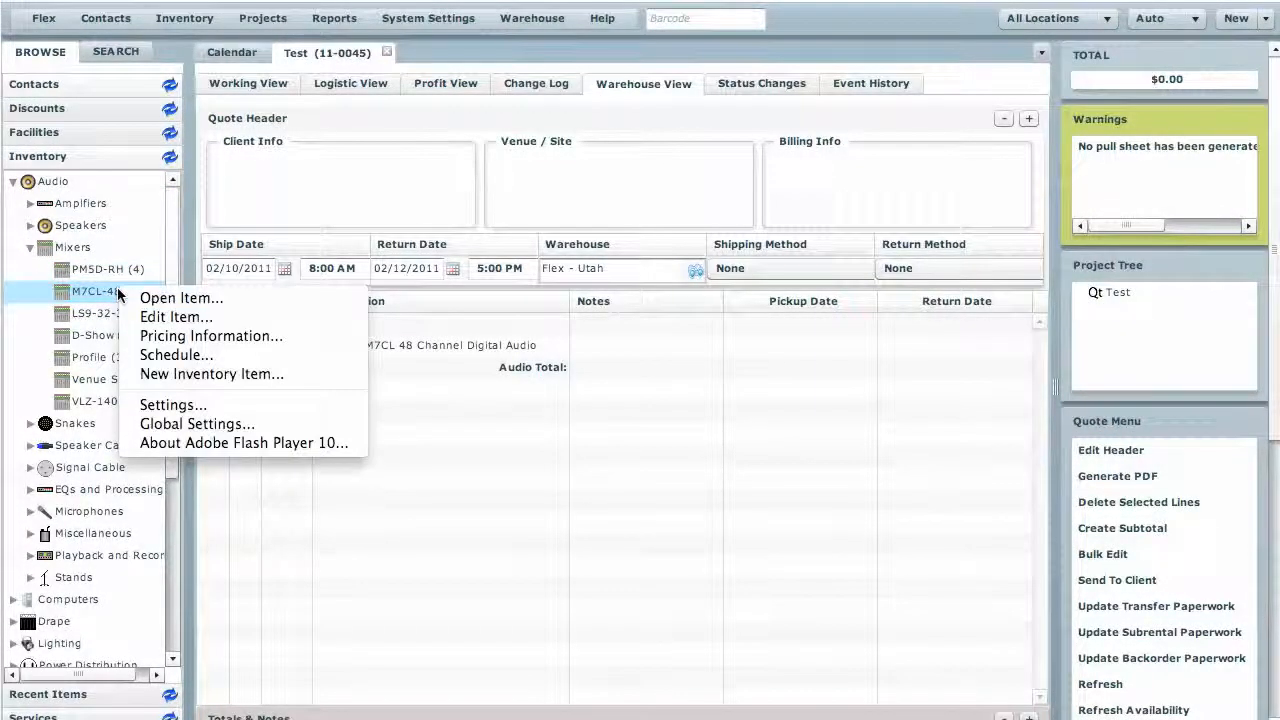
click(203, 356)
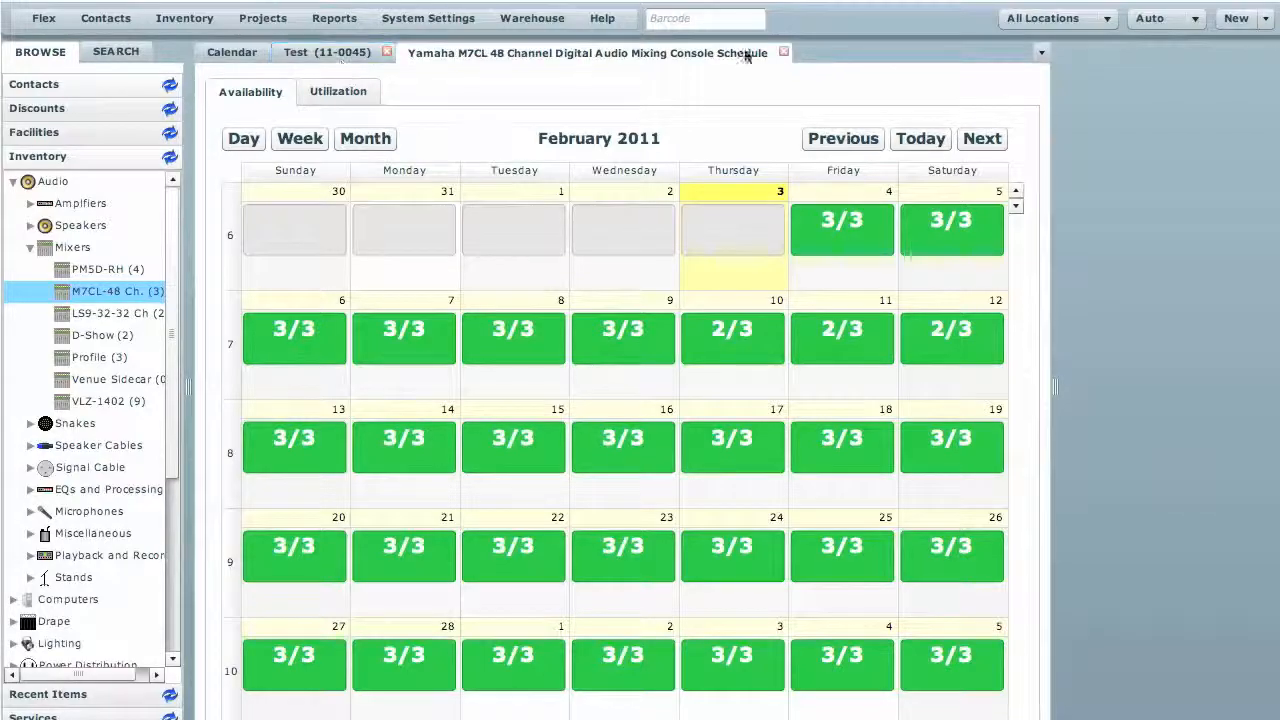
click(784, 52)
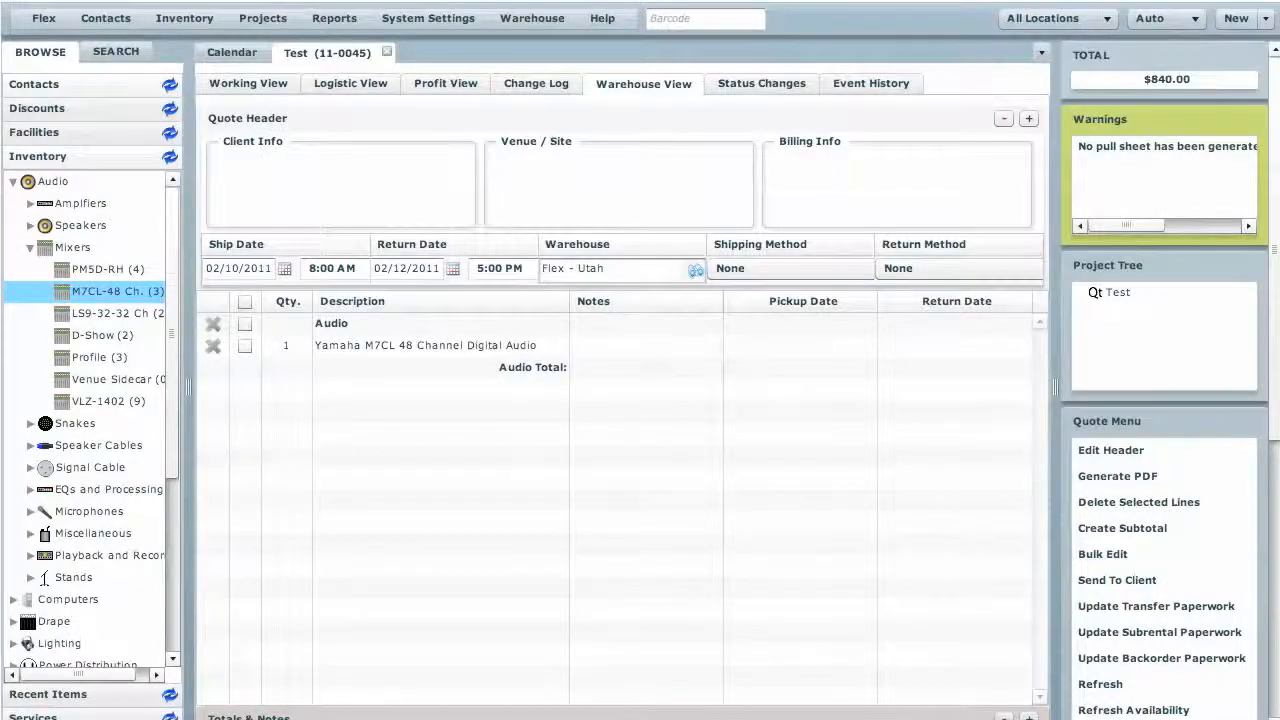
Widen the Pickup Date column and set the Yamaha M7CL mixer line's pickup to 02/11/2011 at 8:00 AM
drag(878, 300, 930, 301)
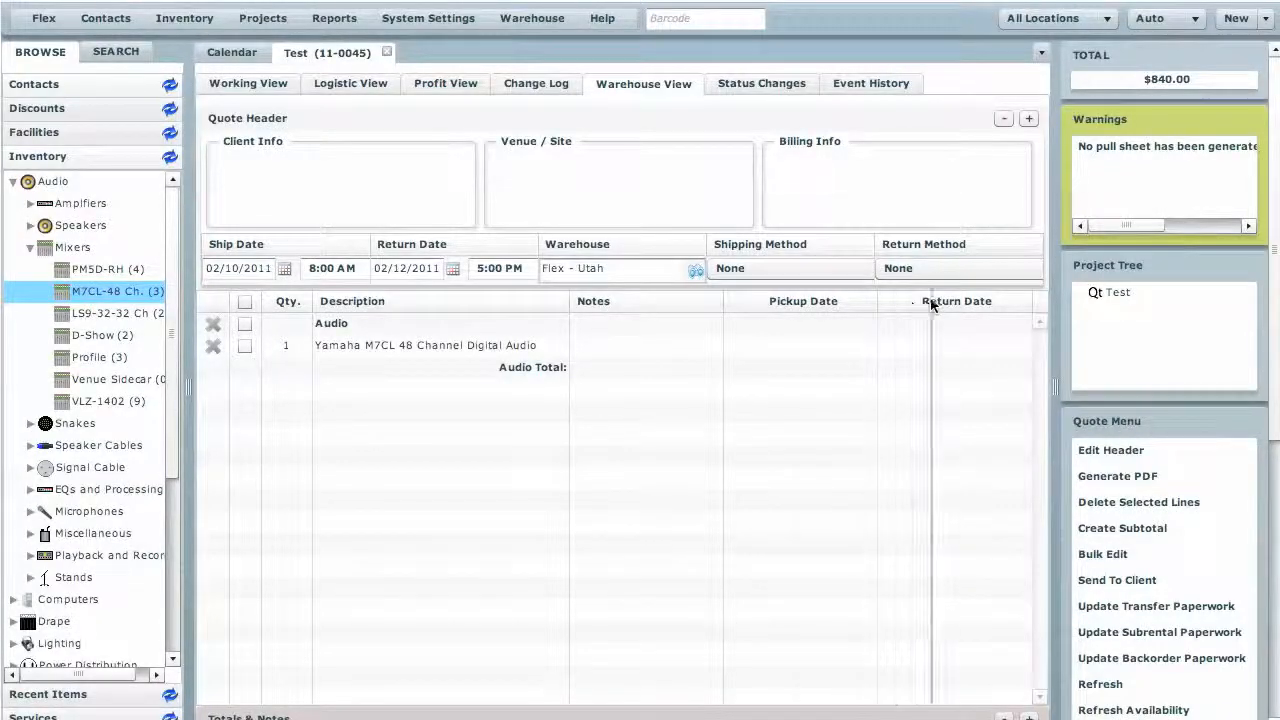
click(760, 345)
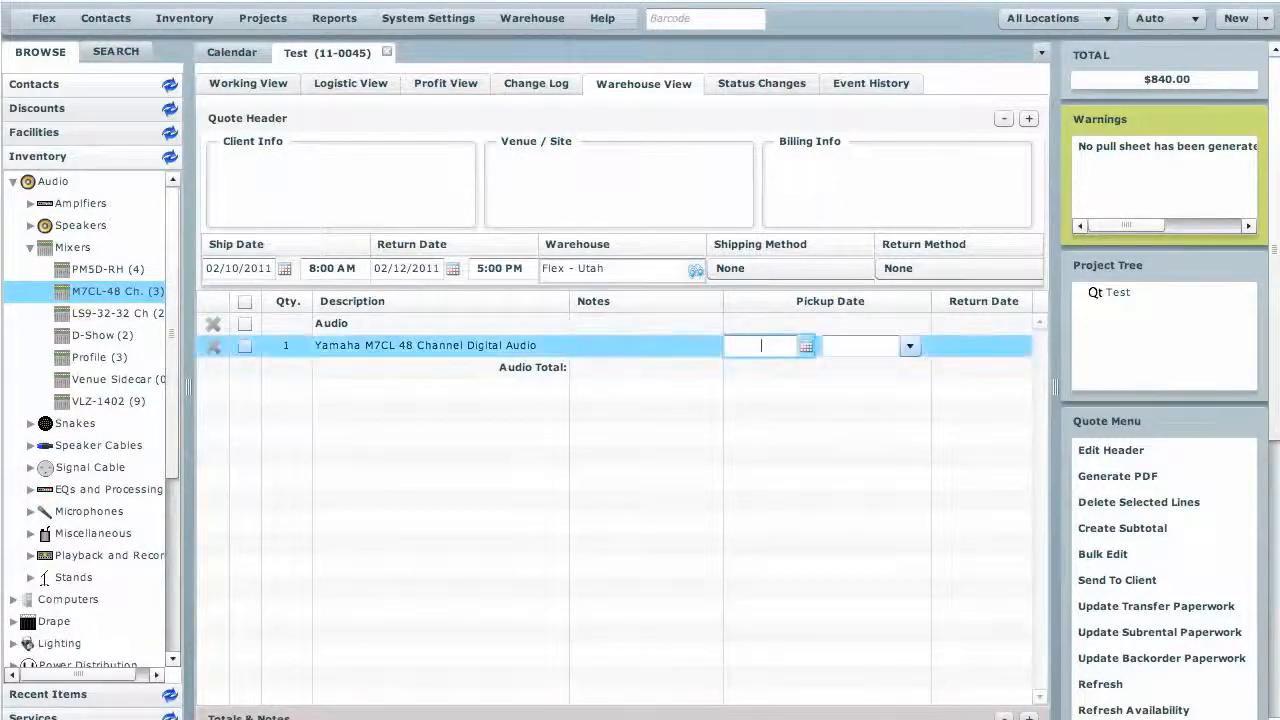
click(812, 347)
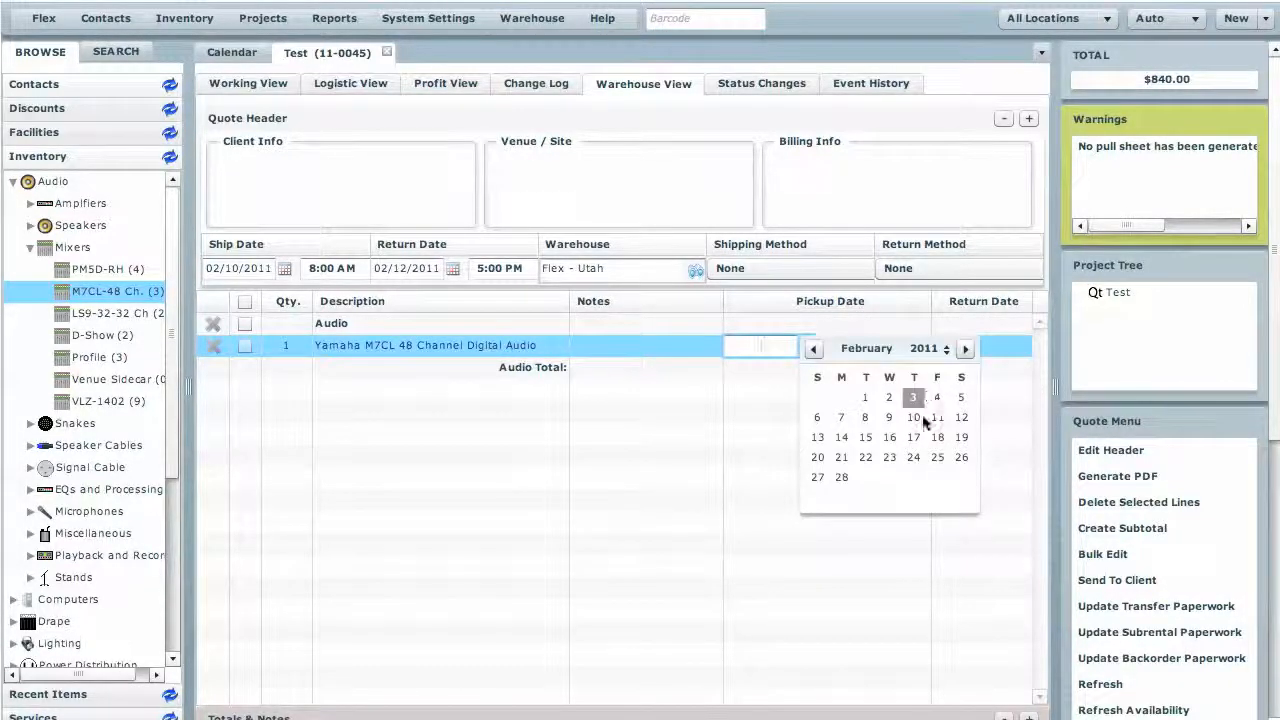
click(936, 417)
click(909, 347)
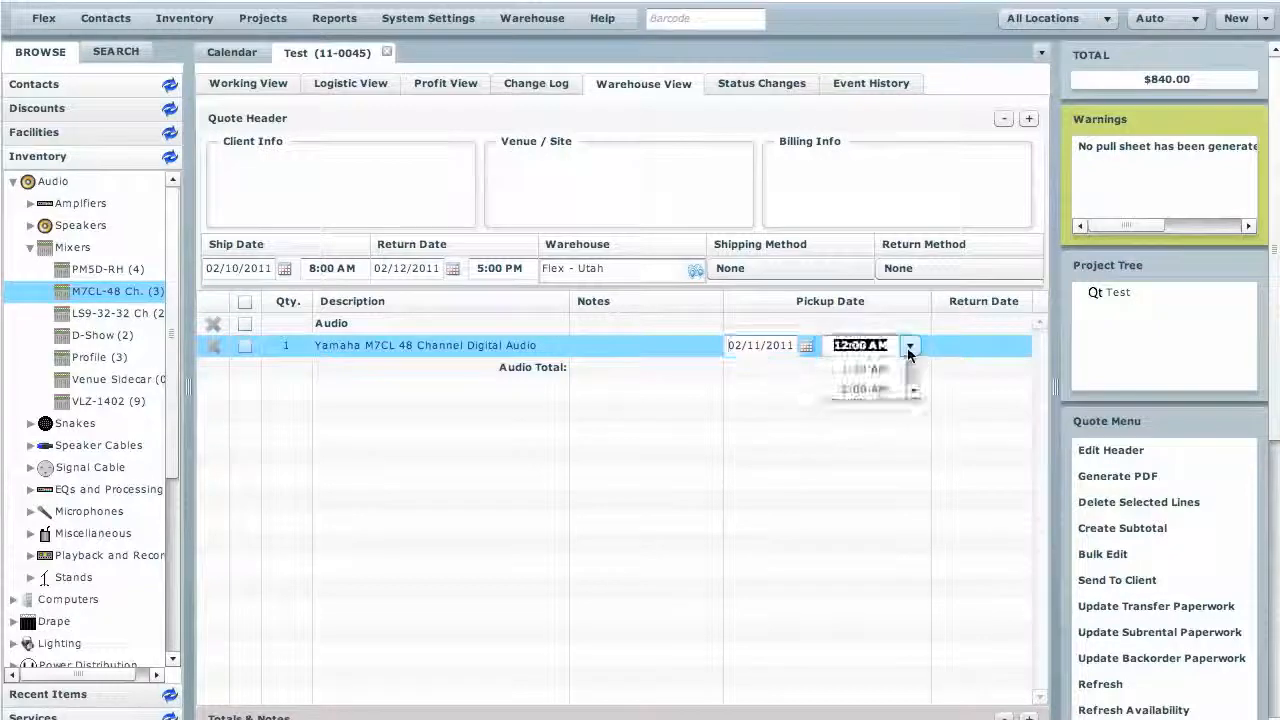
drag(914, 379, 914, 394)
click(864, 424)
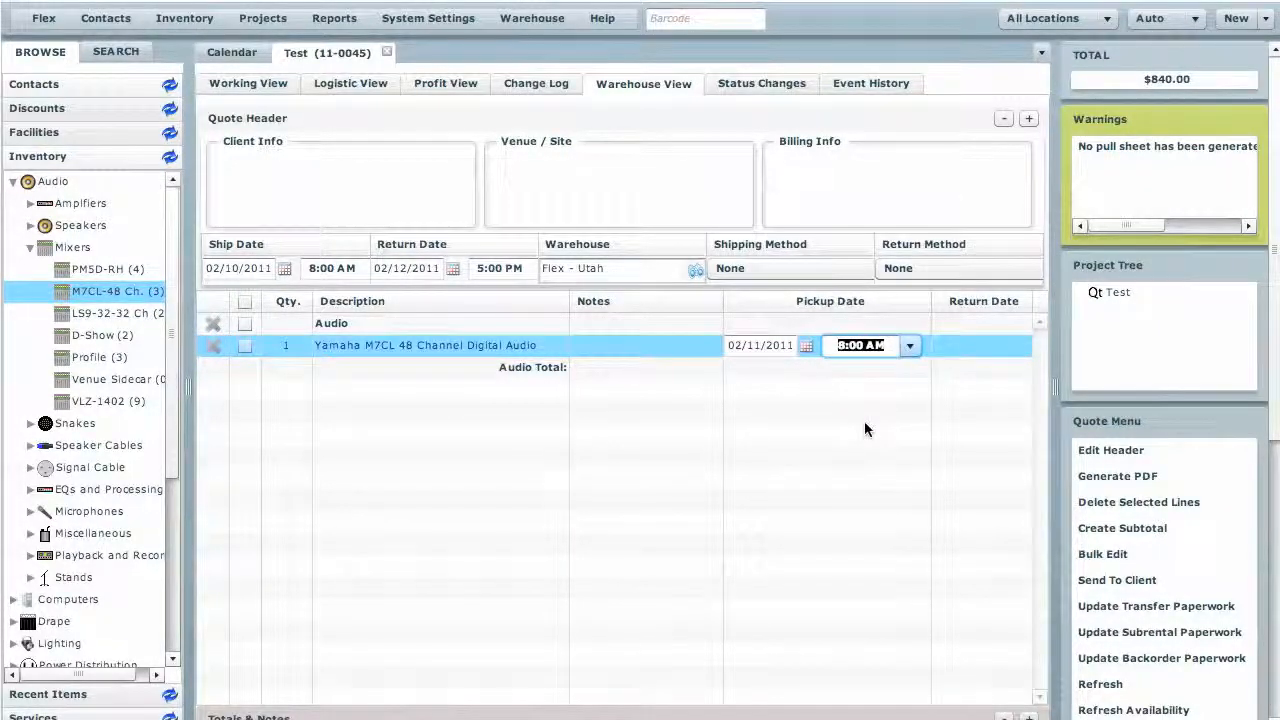
click(864, 421)
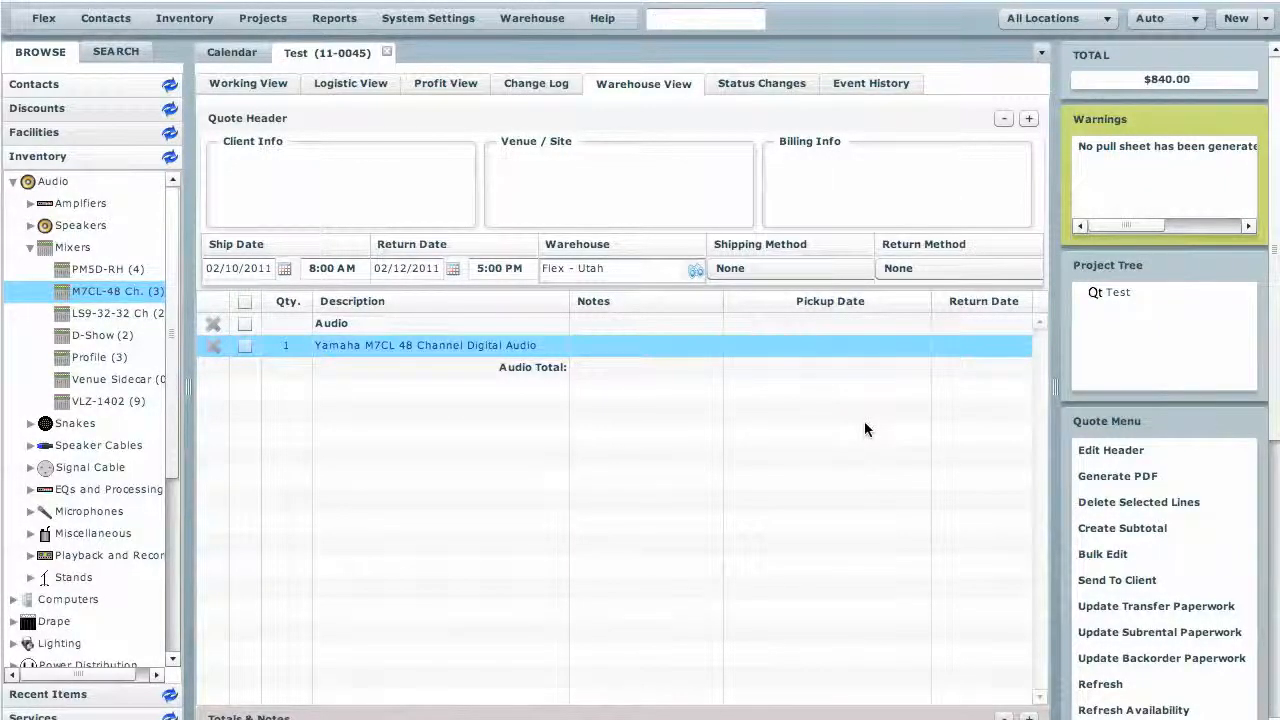
Check the M7CL-48 Ch. mixer's February 2011 availability schedule against the new pickup date, closing the schedule when done
right_click(116, 291)
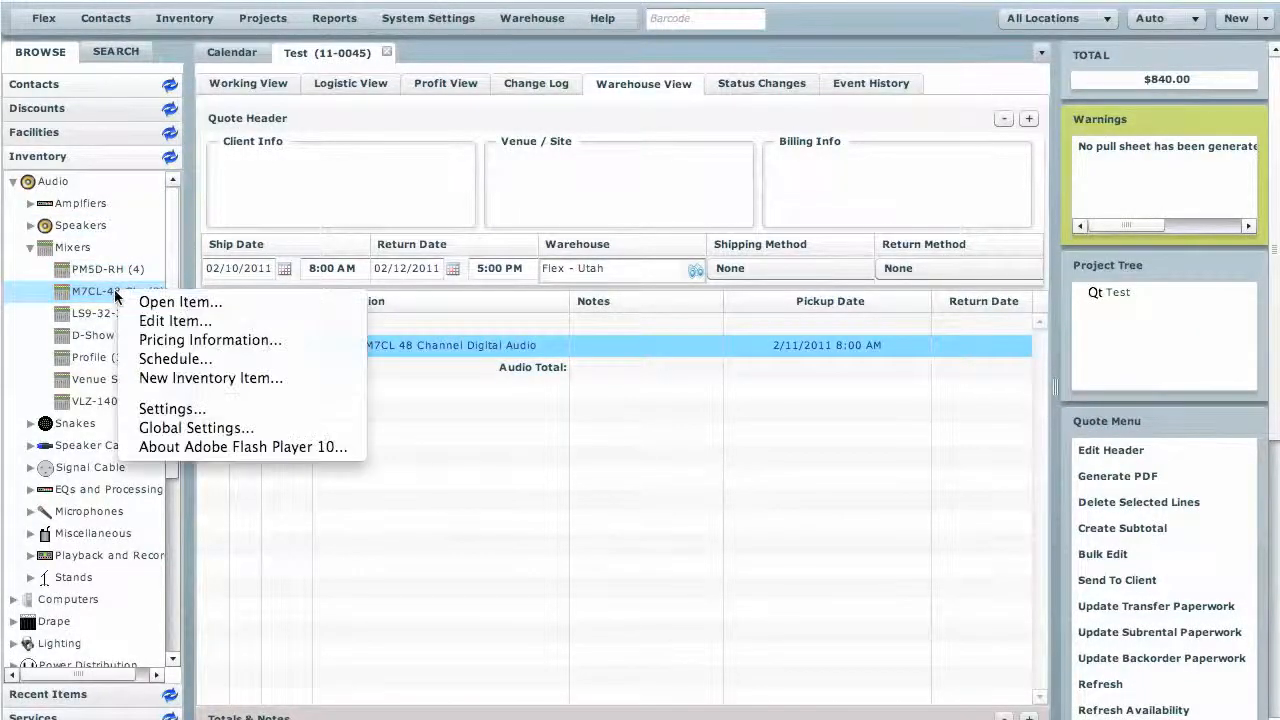
click(187, 356)
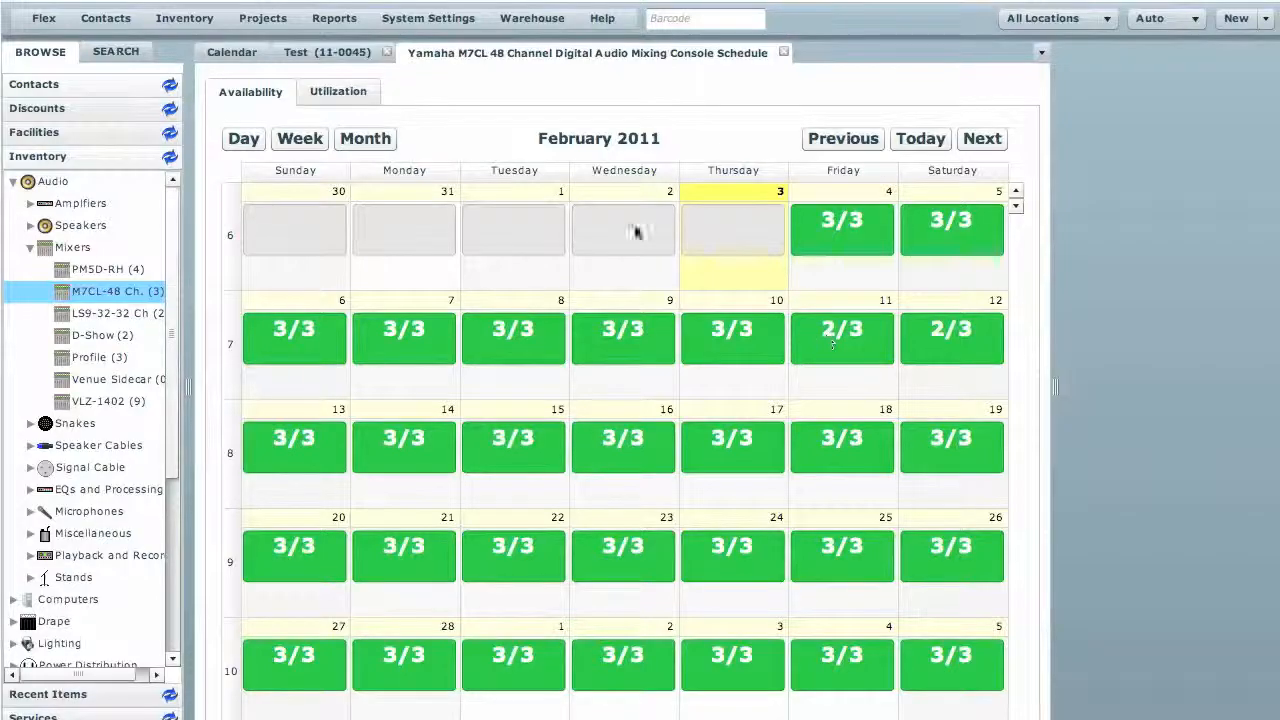
click(784, 53)
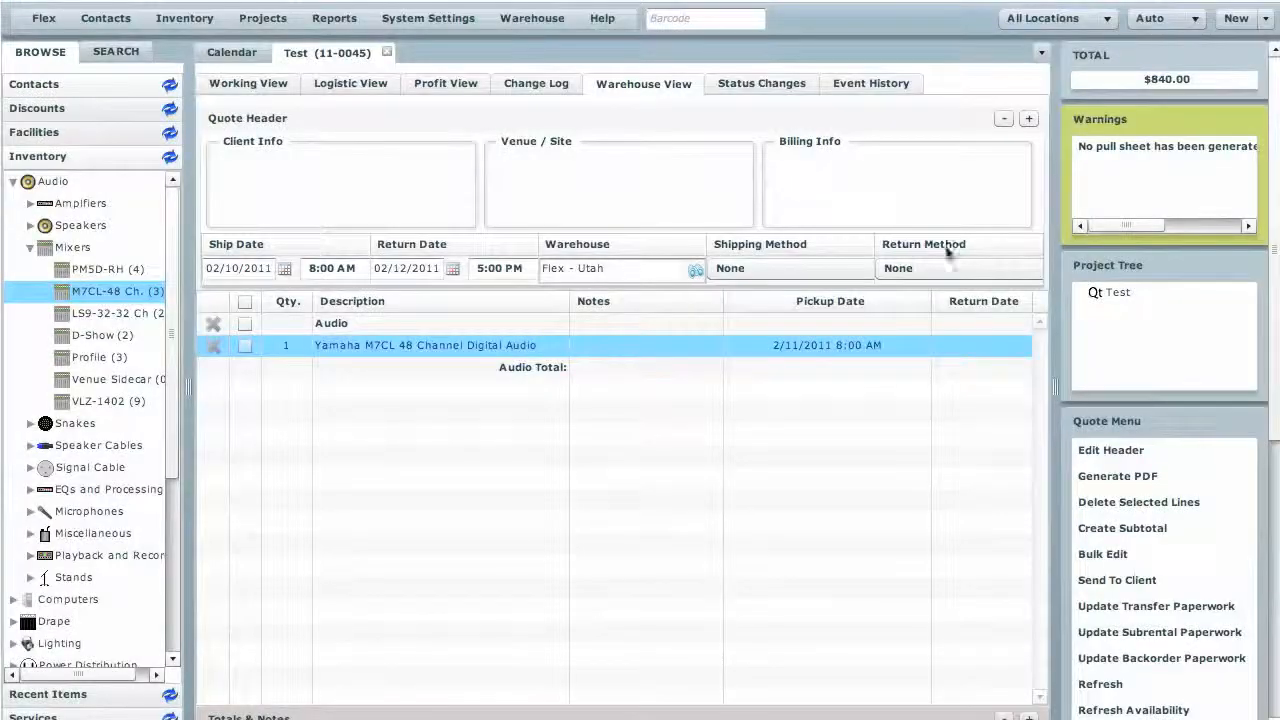
Widen the Return Date column and set the Yamaha M7CL mixer line's return to 02/11/2011 at 5:00 PM
drag(932, 303, 825, 305)
click(905, 345)
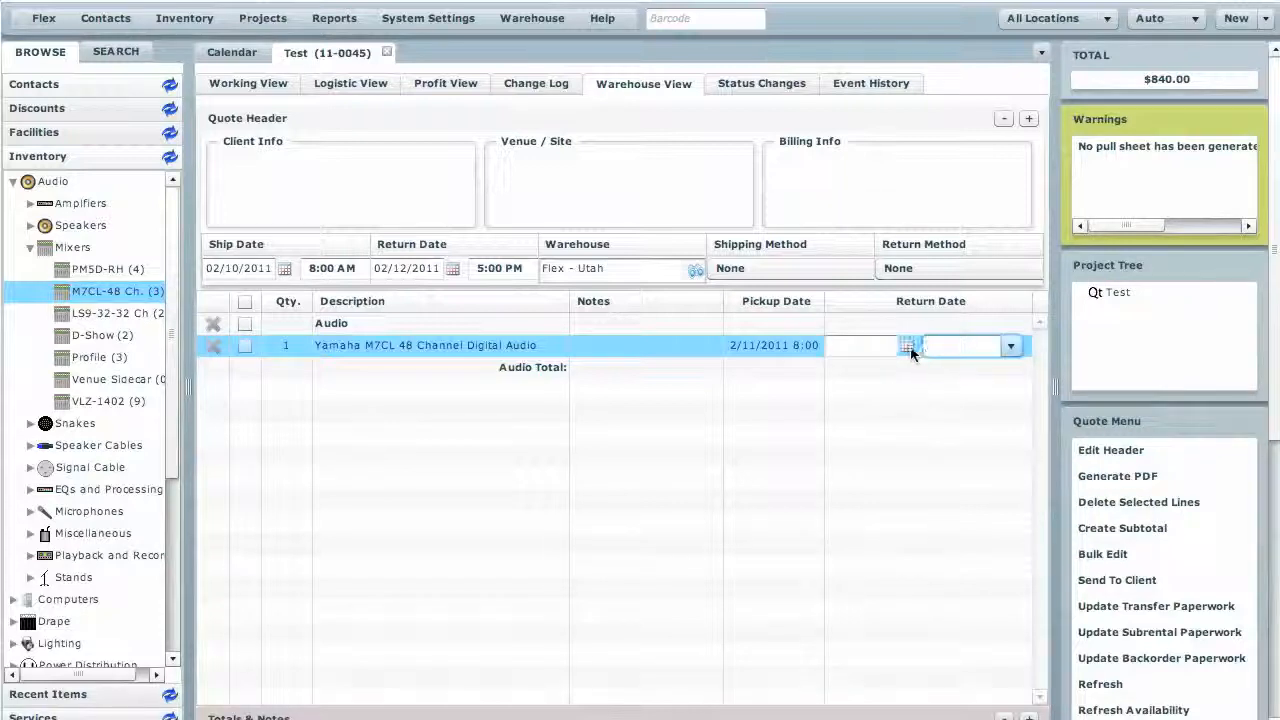
click(914, 348)
click(1039, 418)
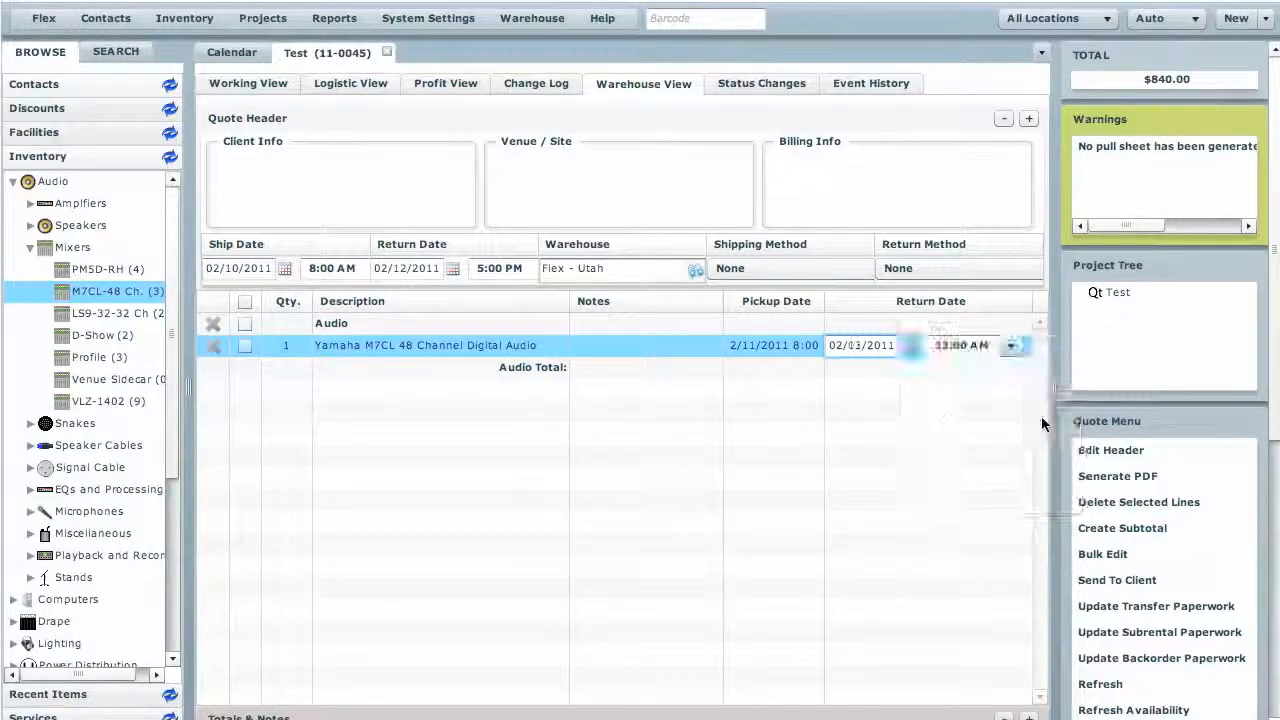
click(1011, 346)
drag(1013, 368, 1019, 435)
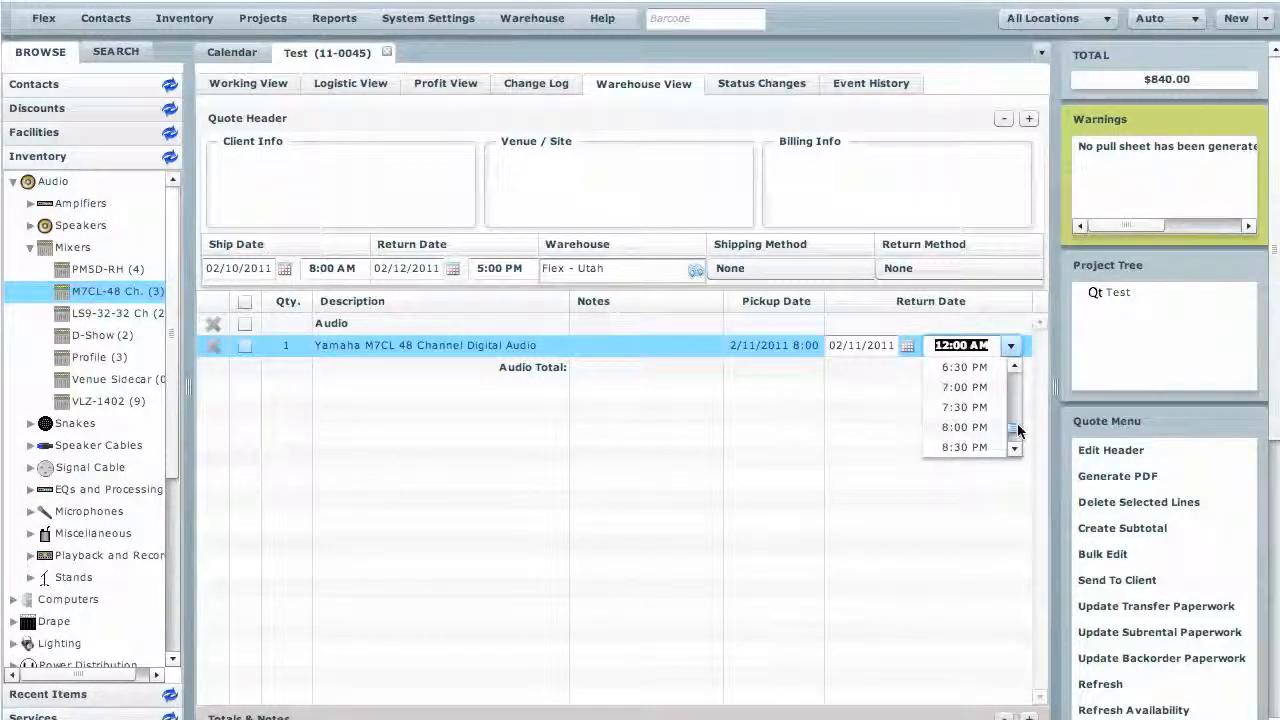
click(1015, 369)
click(1015, 370)
click(1015, 370)
click(1013, 369)
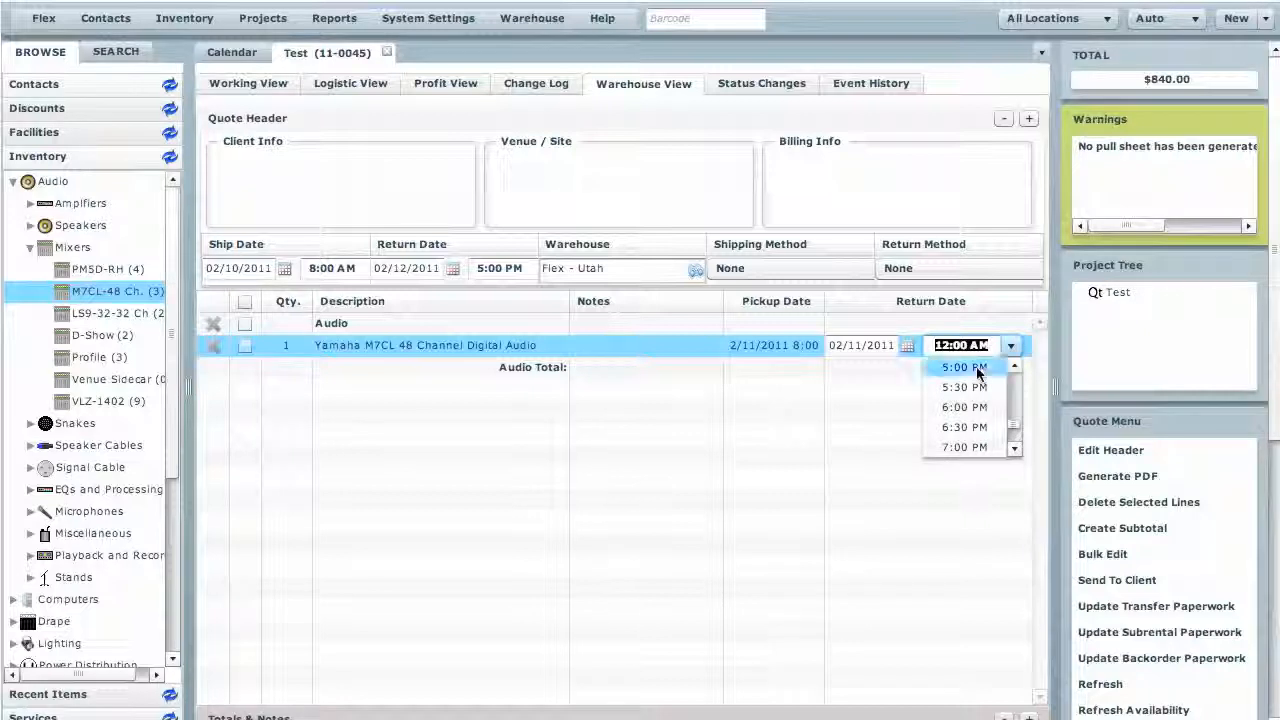
click(976, 367)
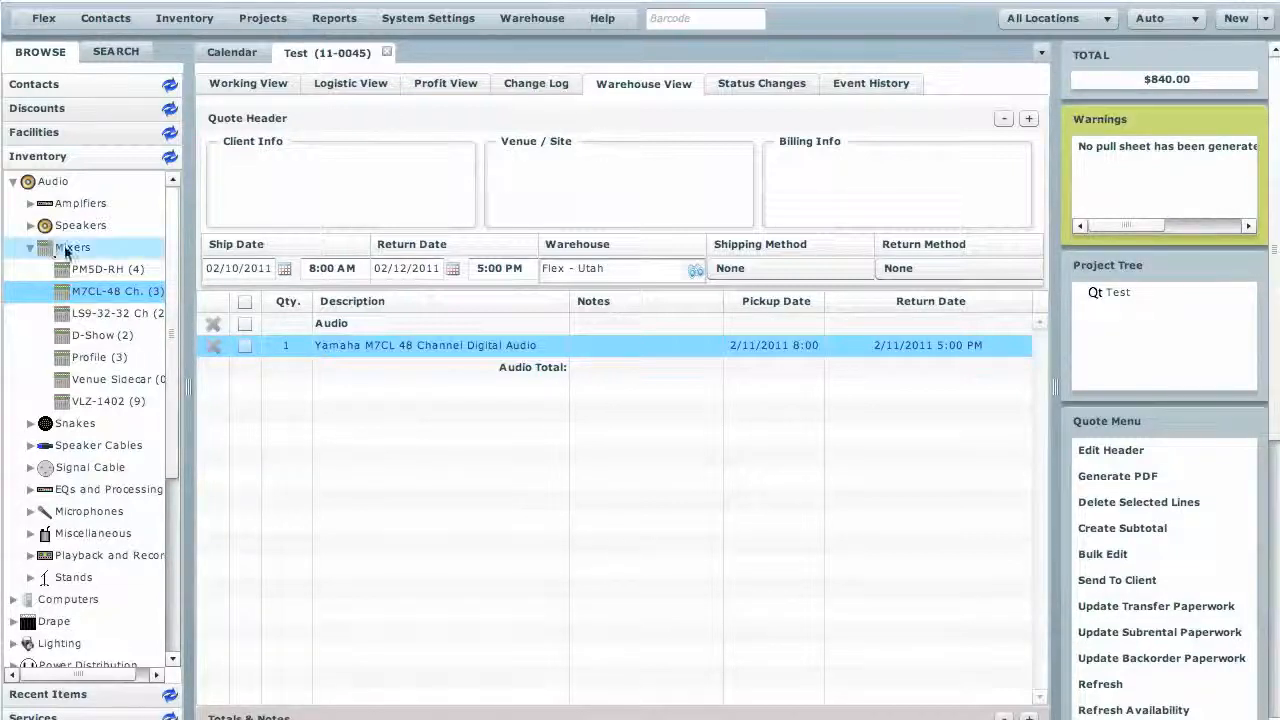
Open the M7CL-48 Ch. mixer's schedule again to examine its February 2011 availability with the line's own return date
right_click(100, 293)
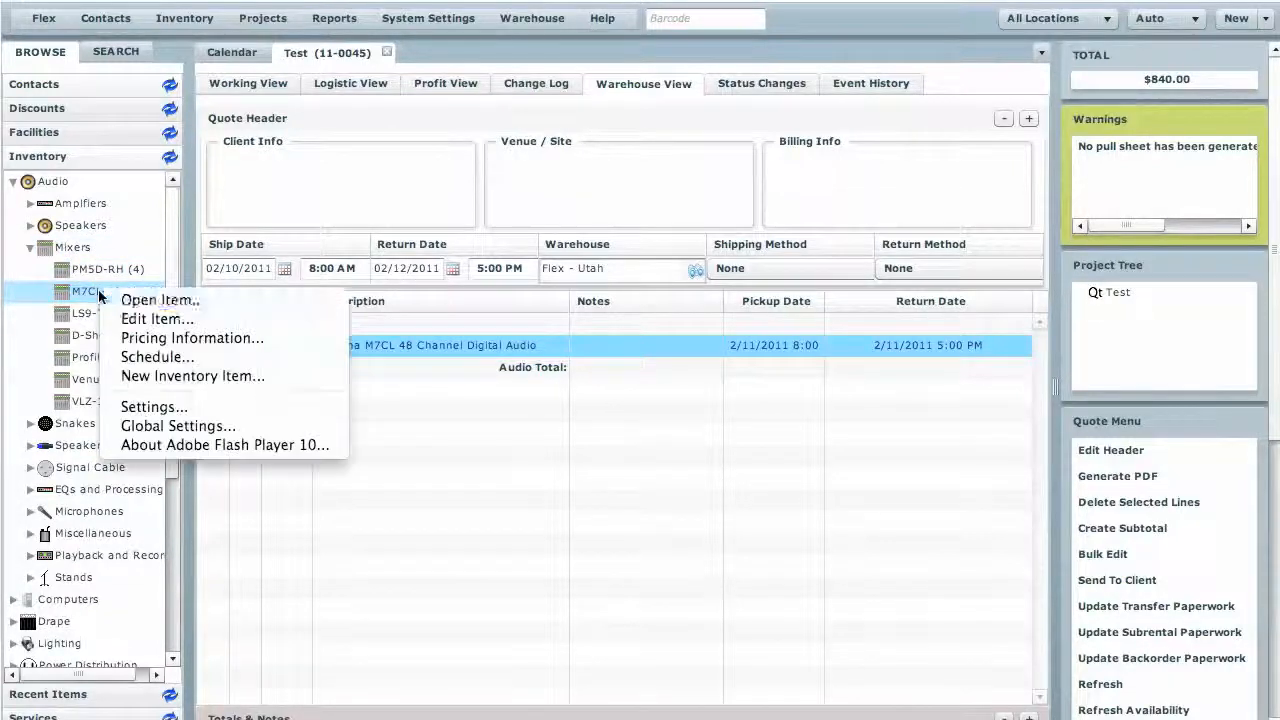
click(165, 357)
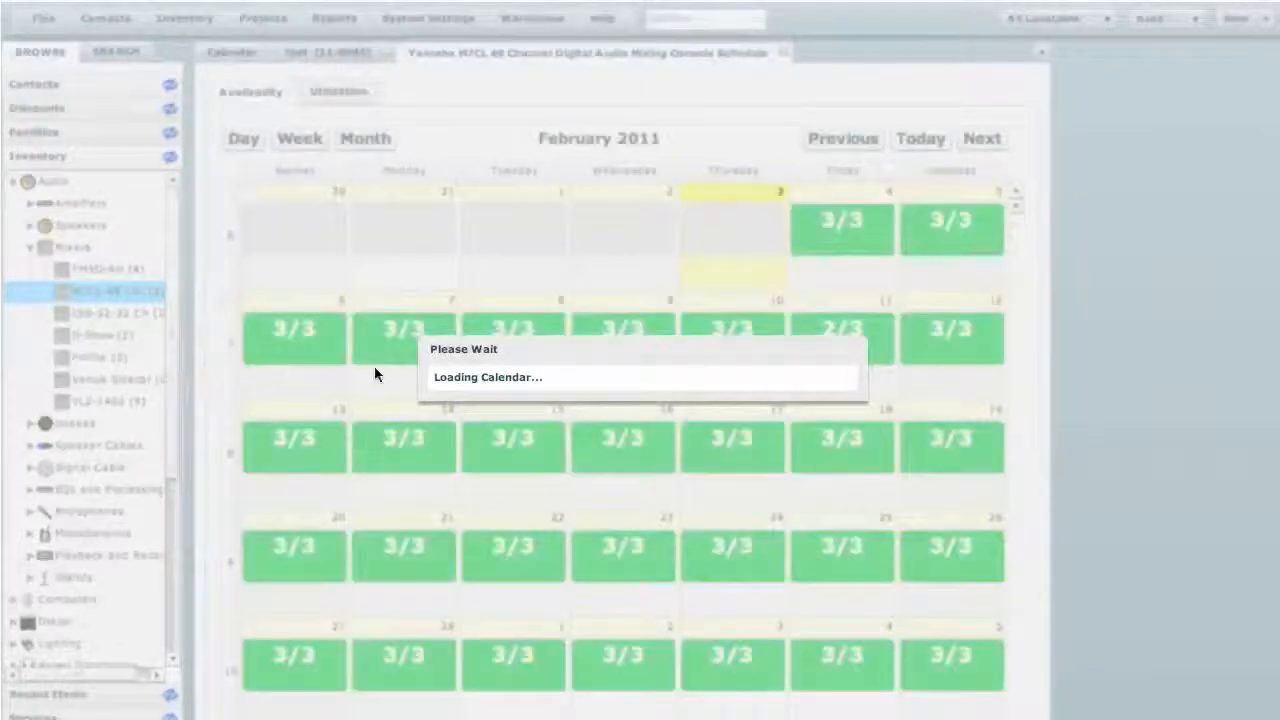